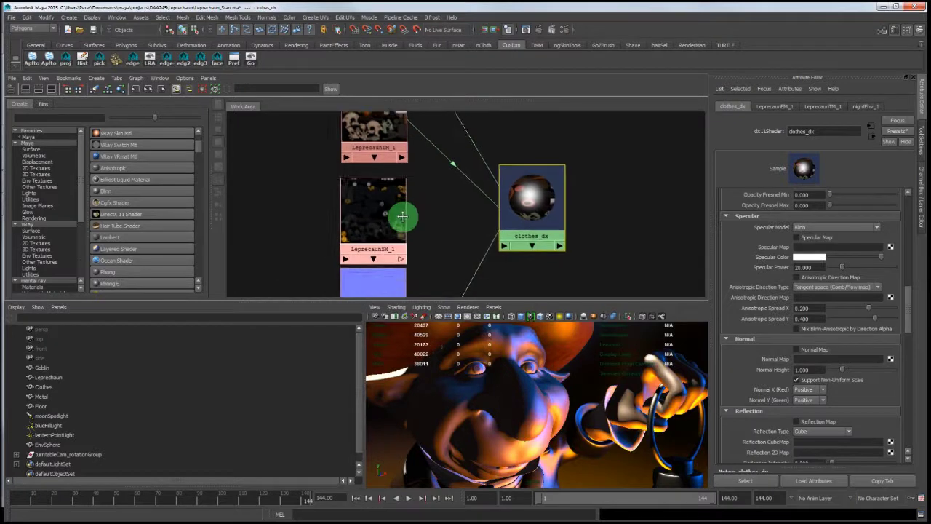
Connect the LeprecaunSM_1 texture to the Specular Map of clothes_dx, enable it, and inspect the leprechaun's clothing
middle_drag(530, 248, 787, 246)
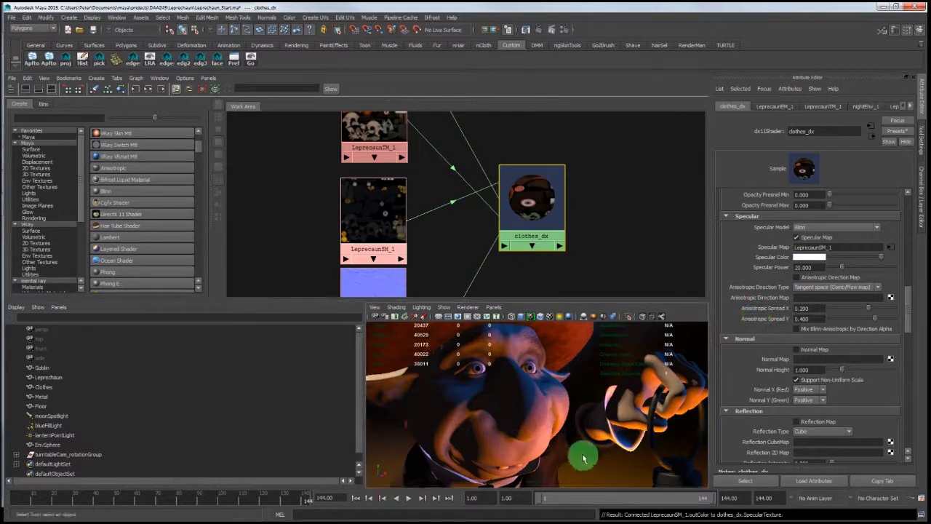
alt+drag(584, 453, 490, 449)
alt+right_drag(490, 449, 547, 455)
alt+drag(488, 444, 478, 401)
alt+middle_drag(520, 356, 522, 405)
alt+drag(521, 406, 589, 404)
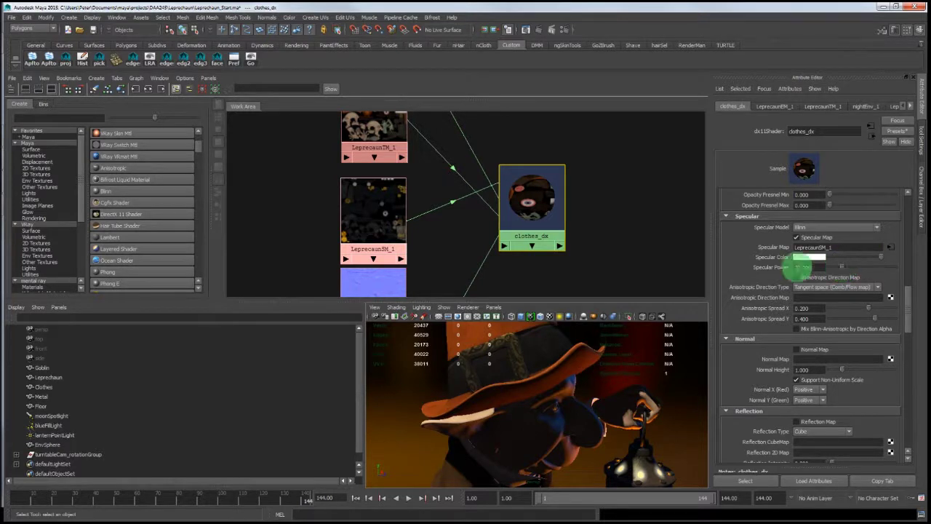
Raise the Specular Power of clothes_dx to 100 while viewing the hat buckle up close
alt+drag(556, 357, 501, 372)
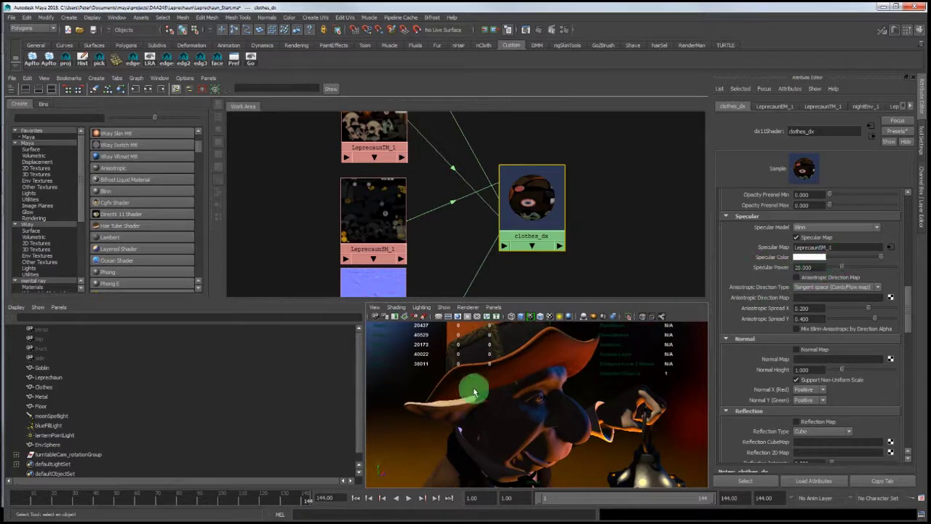
alt+right_drag(416, 388, 610, 452)
alt+drag(611, 452, 502, 380)
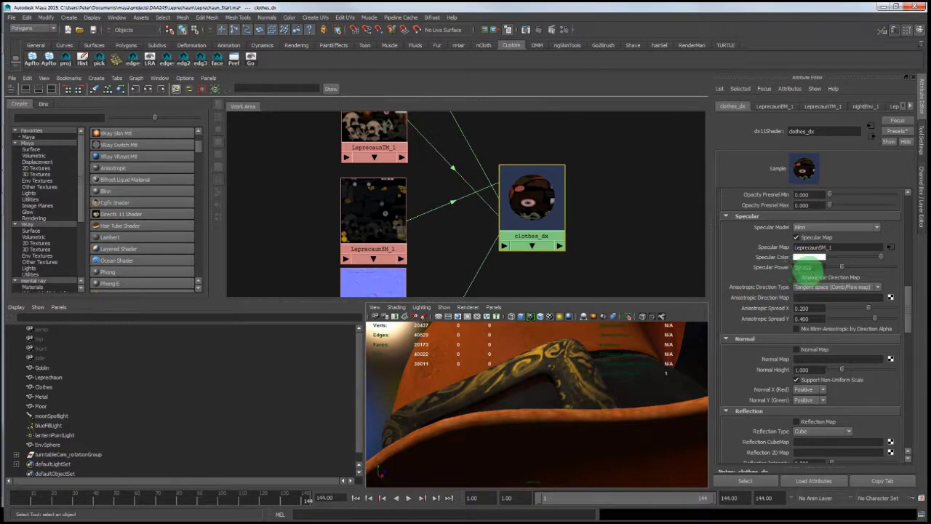
alt+drag(446, 408, 604, 313)
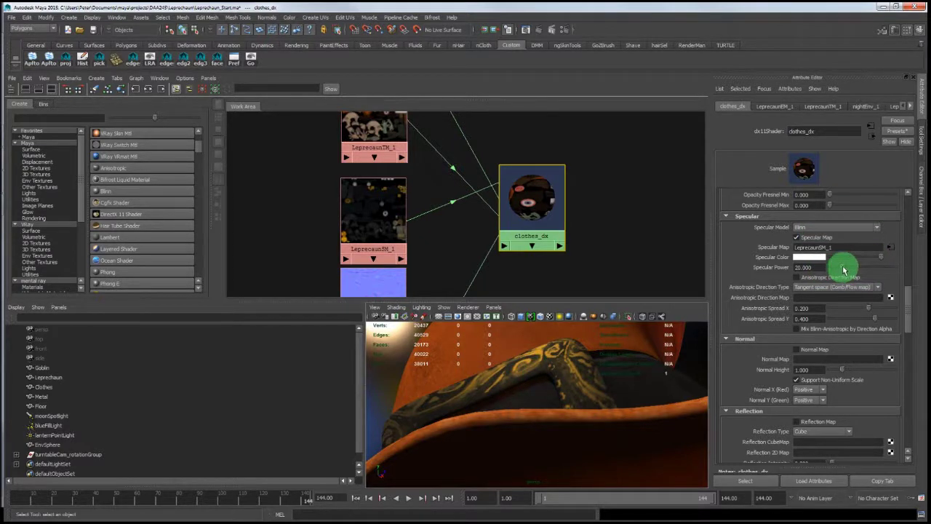
drag(853, 269, 926, 275)
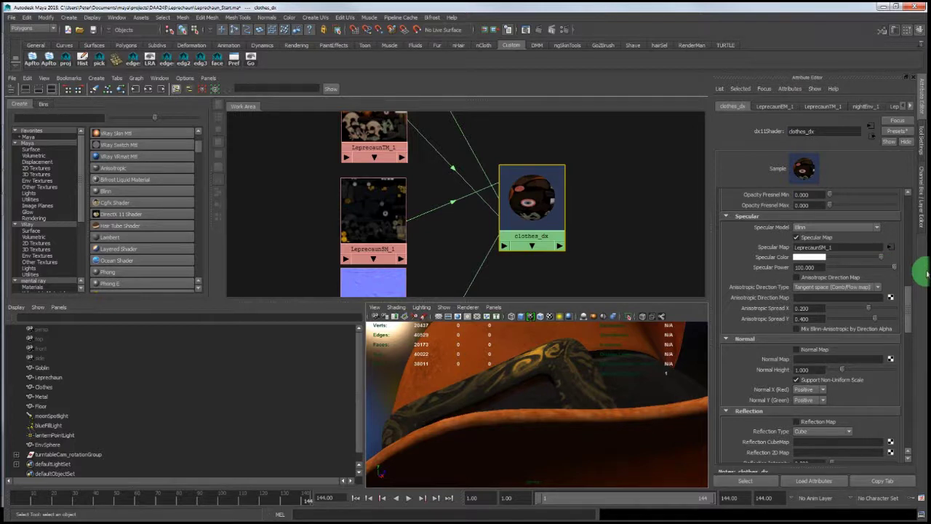
mouse_move(926, 275)
mouse_down()
mouse_move(786, 266)
mouse_move(926, 268)
mouse_up()
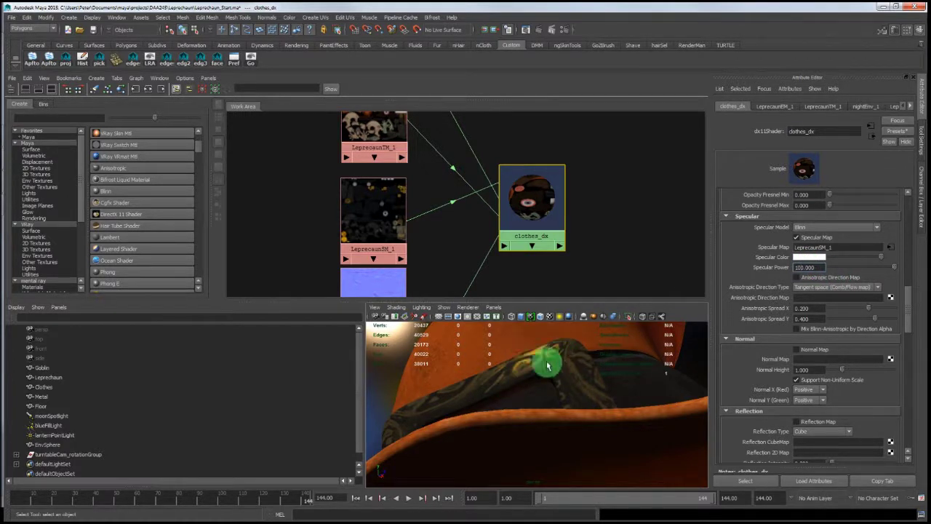
Set the Specular Power of clothes_dx to 500 and check the highlights on the hat buckle
mouse_move(545, 361)
alt+mouse_down()
mouse_move(536, 358)
mouse_move(566, 366)
mouse_move(549, 364)
alt+mouse_up()
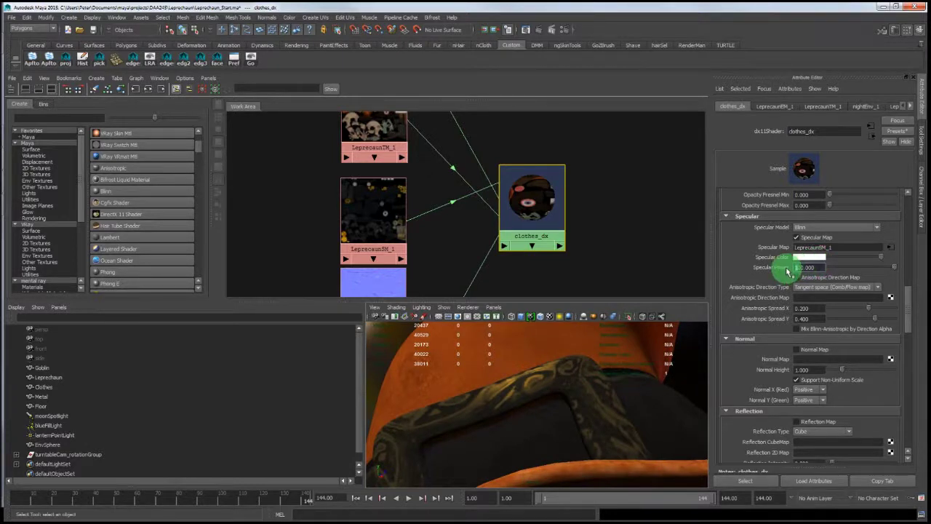
key(Return)
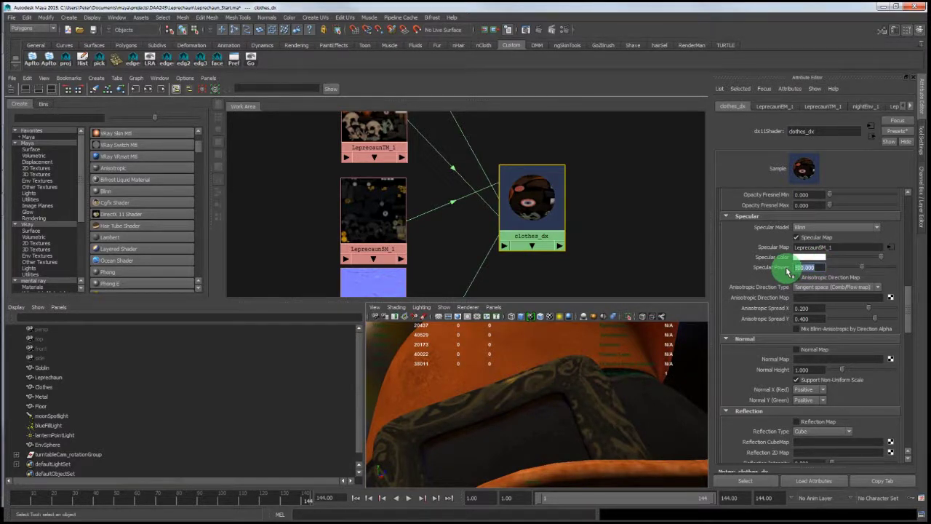
mouse_move(557, 343)
alt+mouse_down()
mouse_move(540, 357)
mouse_move(553, 342)
alt+mouse_up()
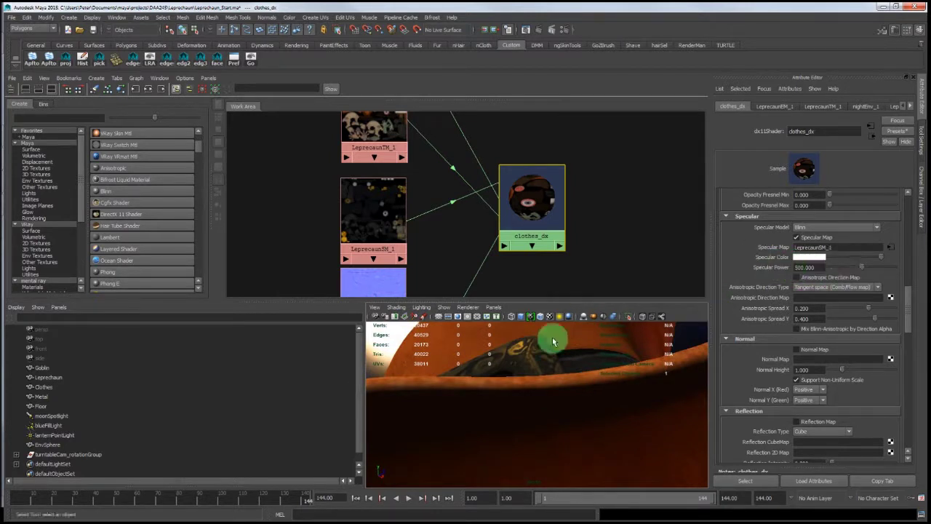
alt+drag(551, 337, 532, 358)
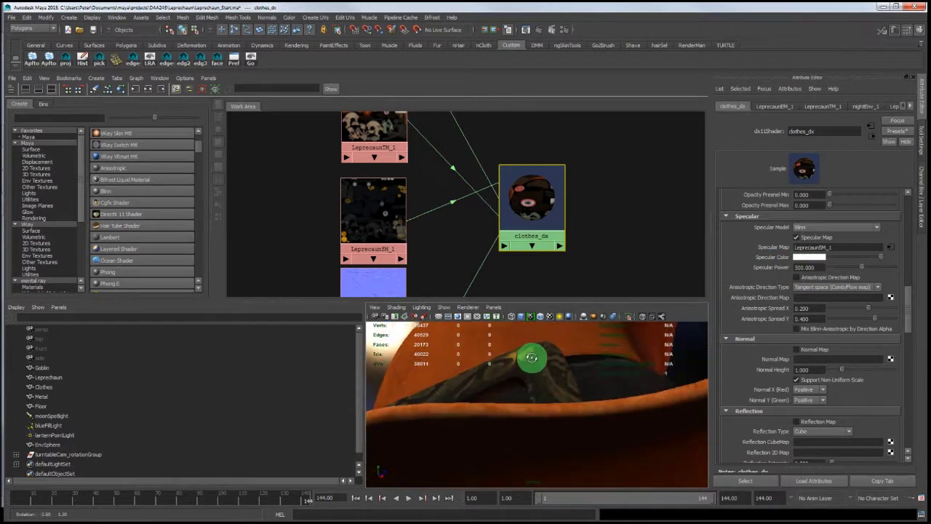
Brighten the Specular Color of clothes_dx by raising its HSV value component, and check the buckle's highlights
click(814, 262)
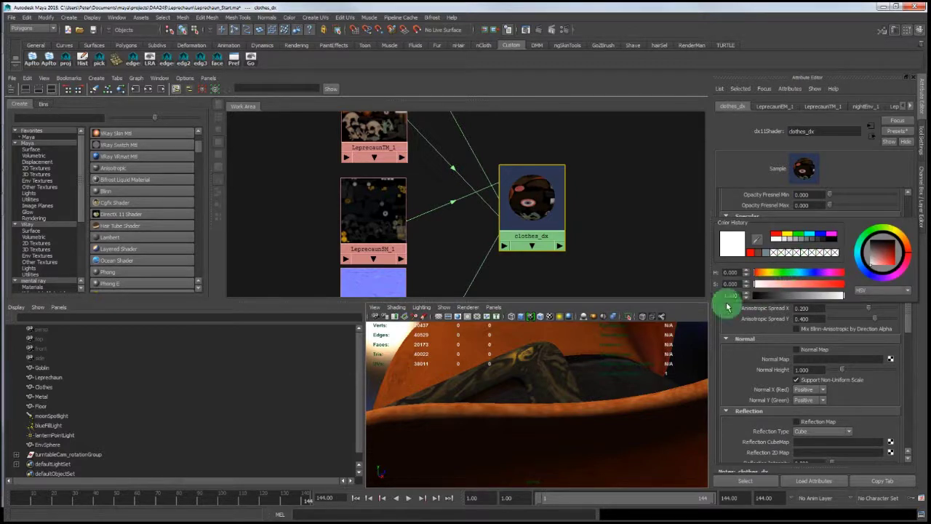
click(888, 292)
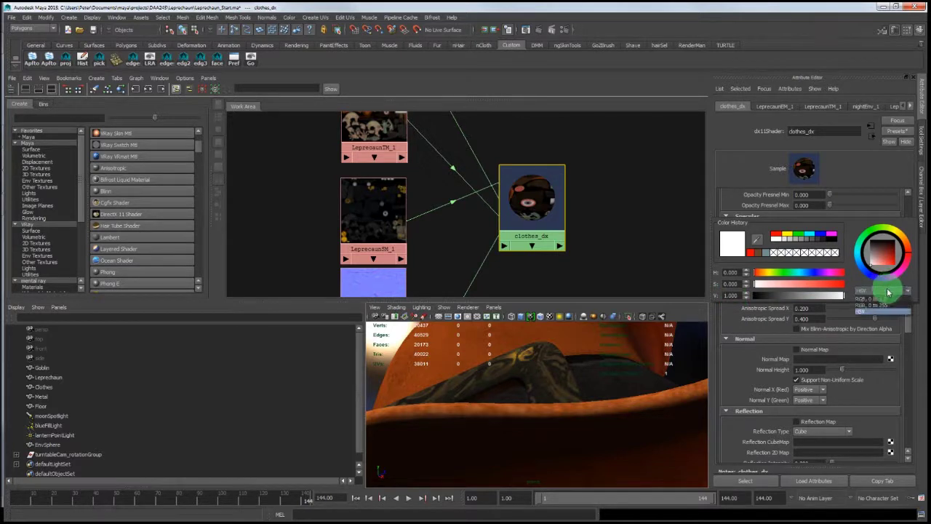
click(878, 313)
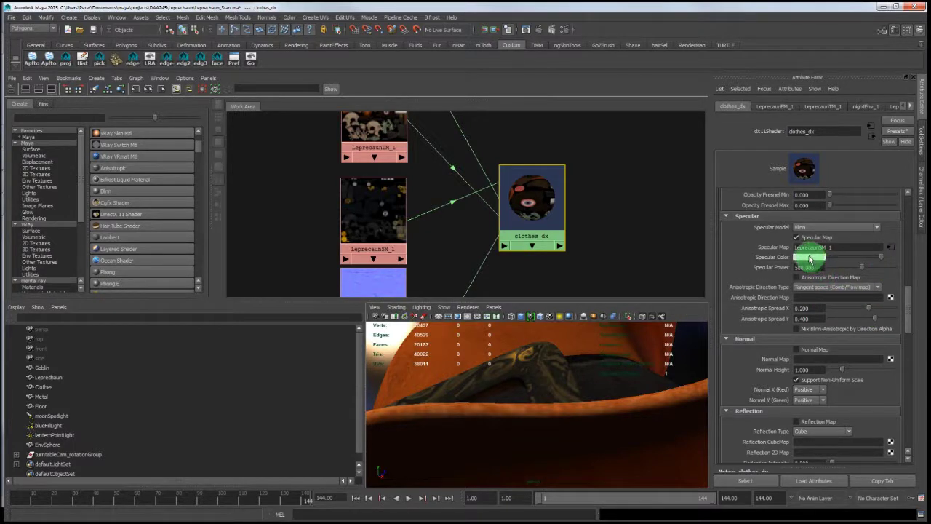
click(810, 259)
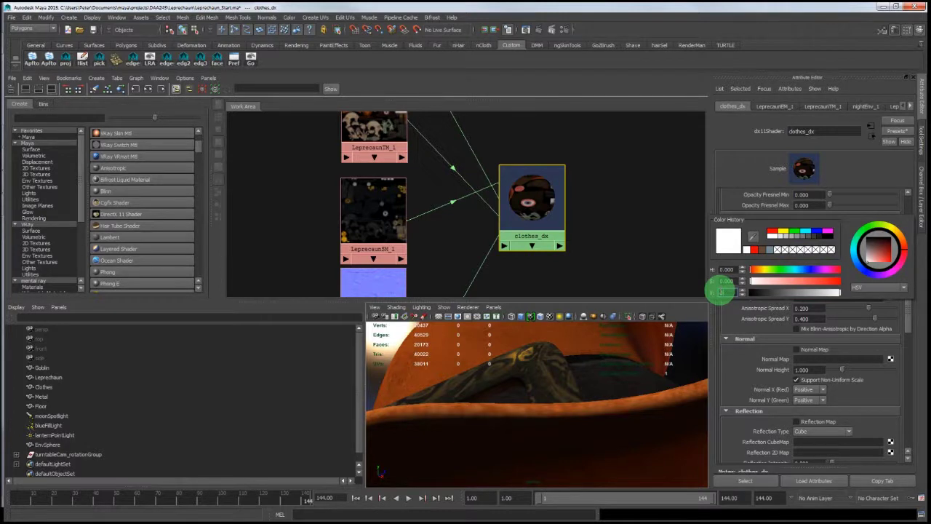
key(Return)
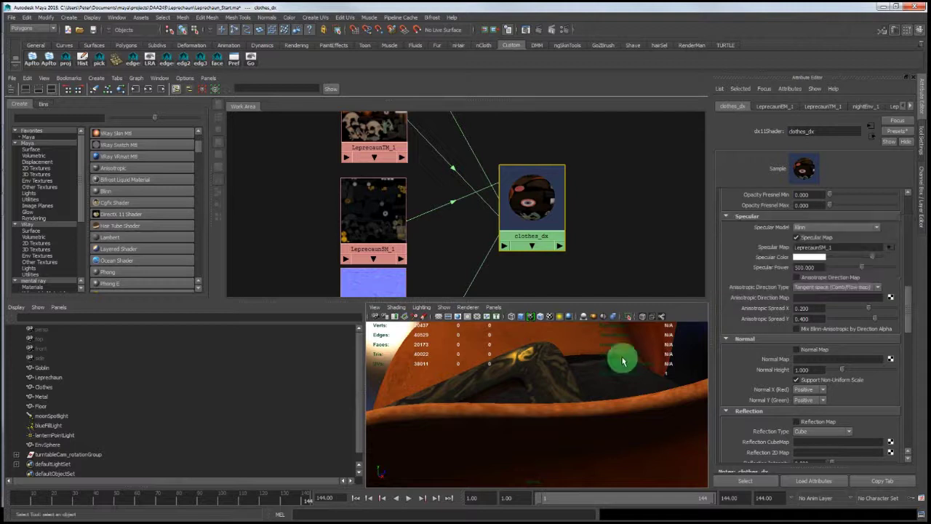
mouse_move(517, 411)
alt+mouse_down()
mouse_move(529, 403)
mouse_move(509, 405)
mouse_move(524, 408)
mouse_move(531, 351)
mouse_move(522, 410)
mouse_move(515, 403)
mouse_move(538, 408)
mouse_move(516, 407)
alt+mouse_up()
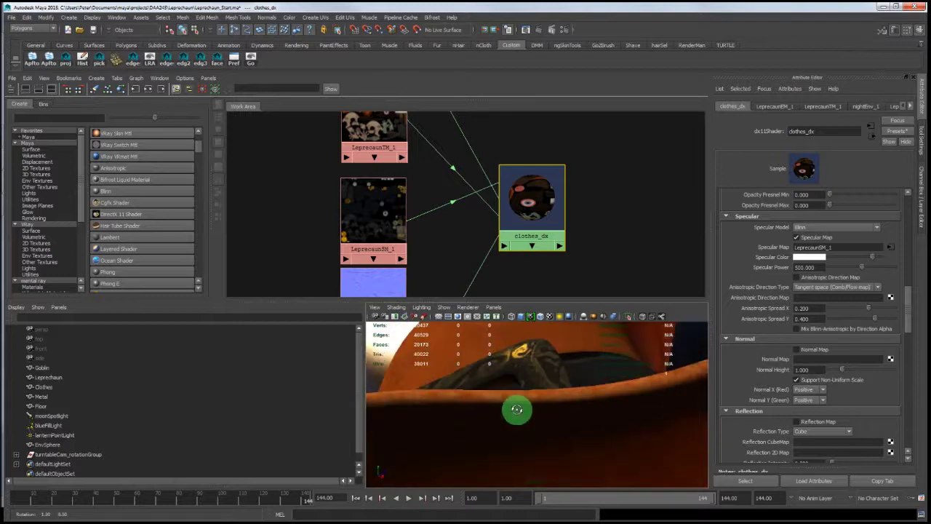
mouse_move(519, 408)
alt+mouse_down()
mouse_move(536, 407)
mouse_move(512, 403)
mouse_move(526, 395)
alt+mouse_up()
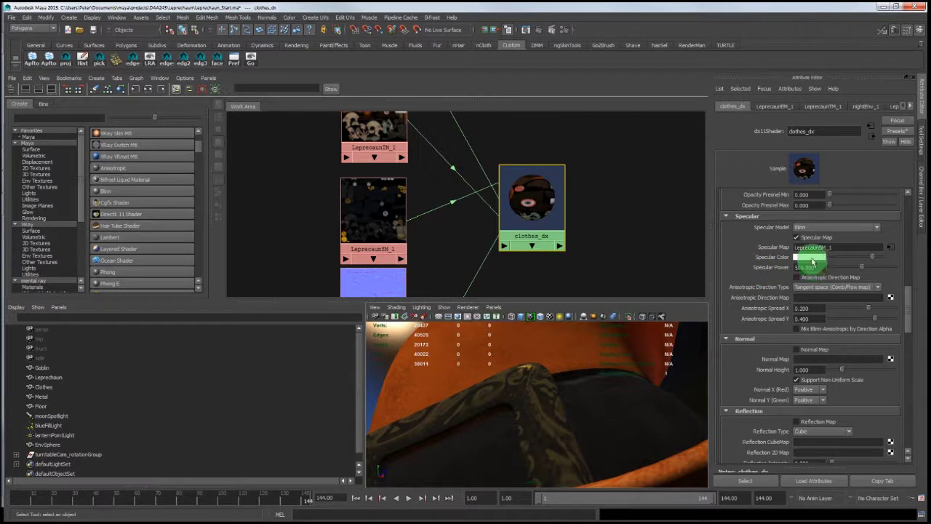
click(813, 262)
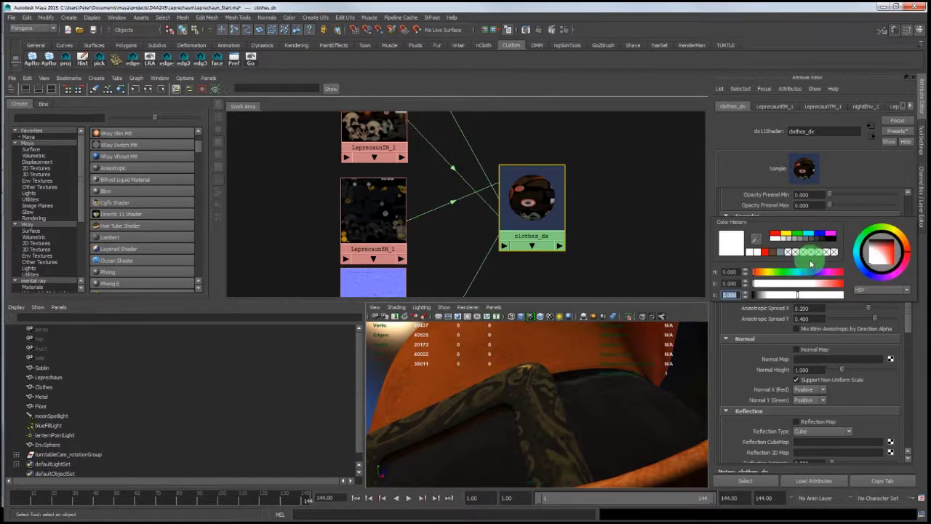
click(730, 294)
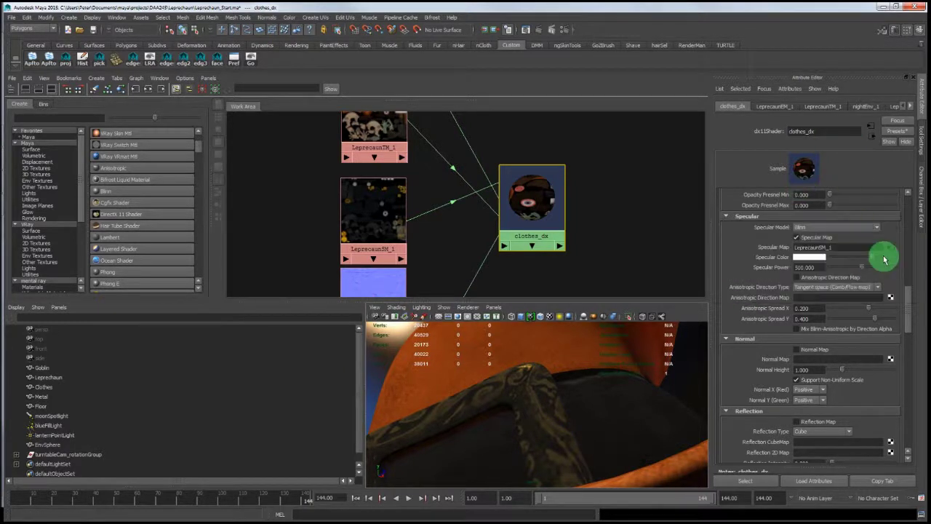
Connect the LeprecaunNM_1 texture to the Normal Map of clothes_dx, enable it, and inspect the relief on the hat buckle
scroll(910, 291, down, 2)
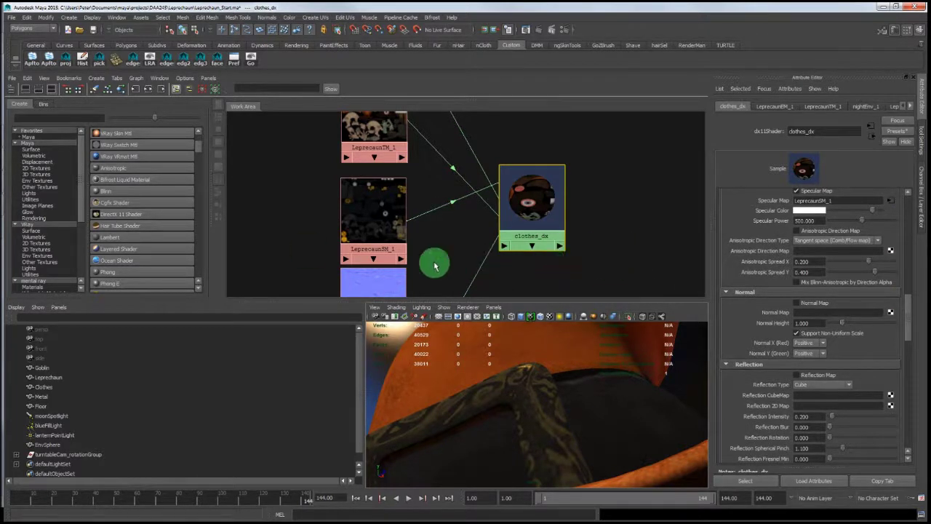
alt+middle_drag(385, 266, 416, 168)
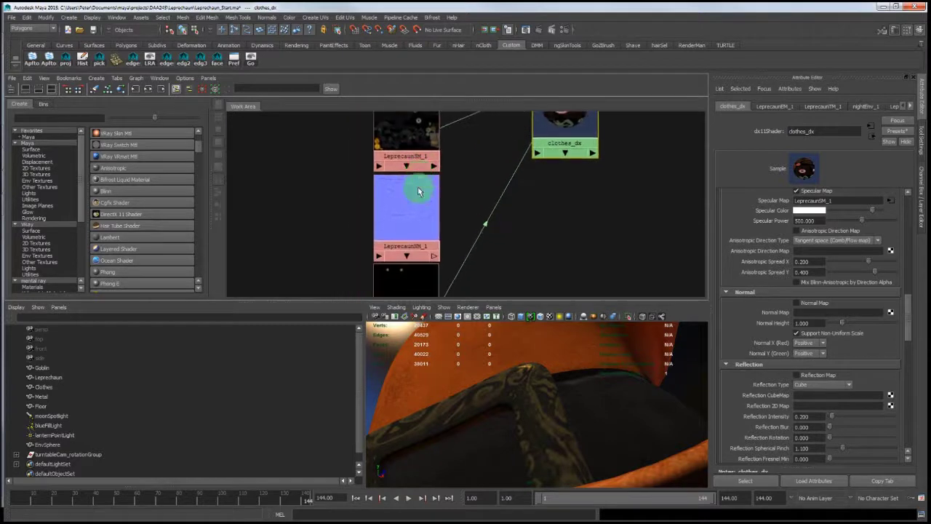
middle_drag(404, 210, 777, 314)
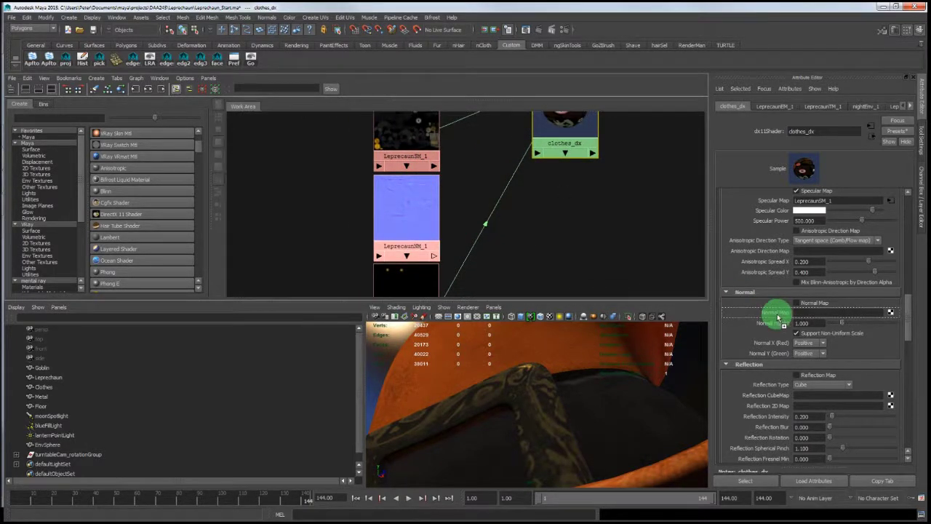
middle_drag(777, 317, 778, 314)
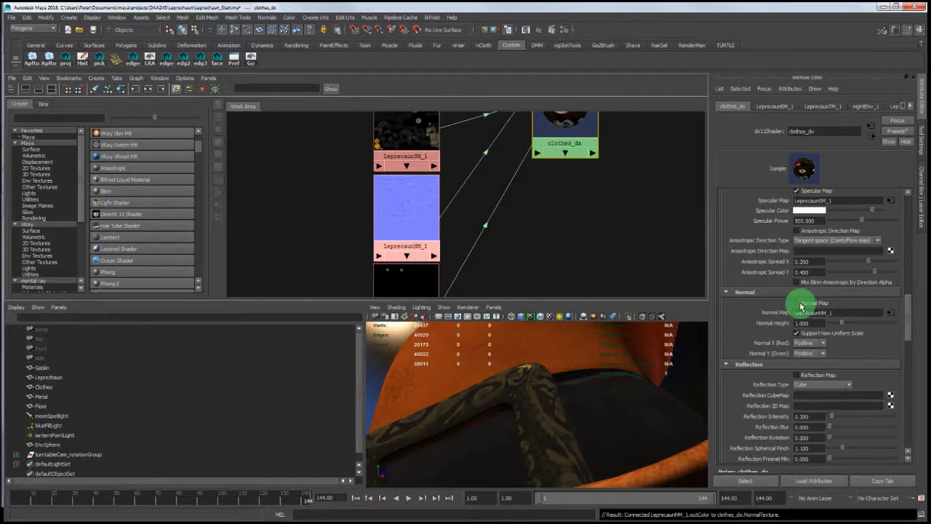
scroll(480, 388, down, 3)
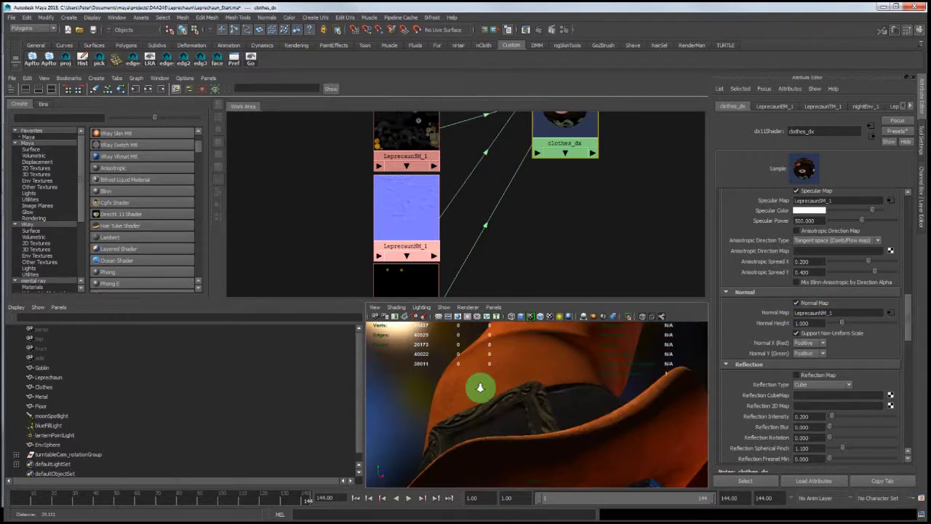
alt+drag(480, 388, 462, 400)
alt+middle_drag(461, 399, 473, 356)
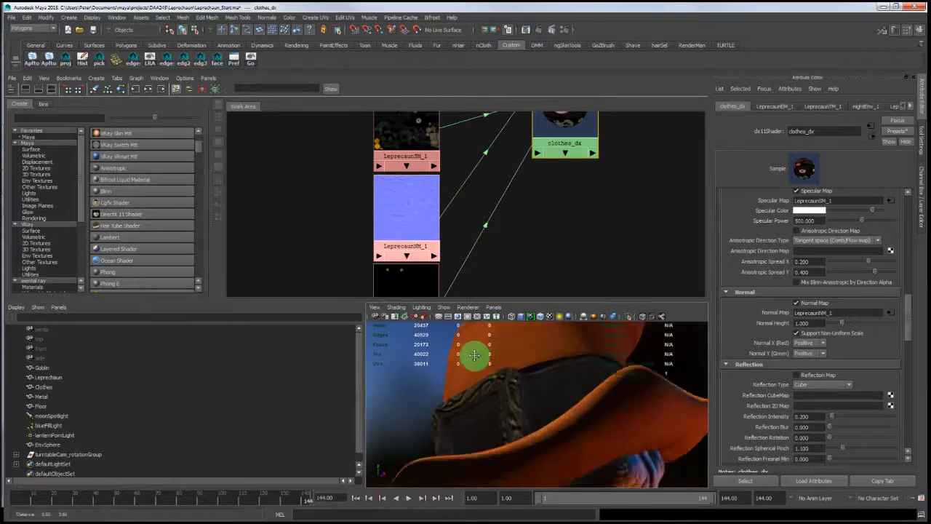
alt+right_drag(474, 356, 521, 367)
mouse_move(521, 367)
alt+mouse_down()
mouse_move(578, 370)
mouse_move(569, 358)
mouse_move(523, 371)
alt+mouse_up()
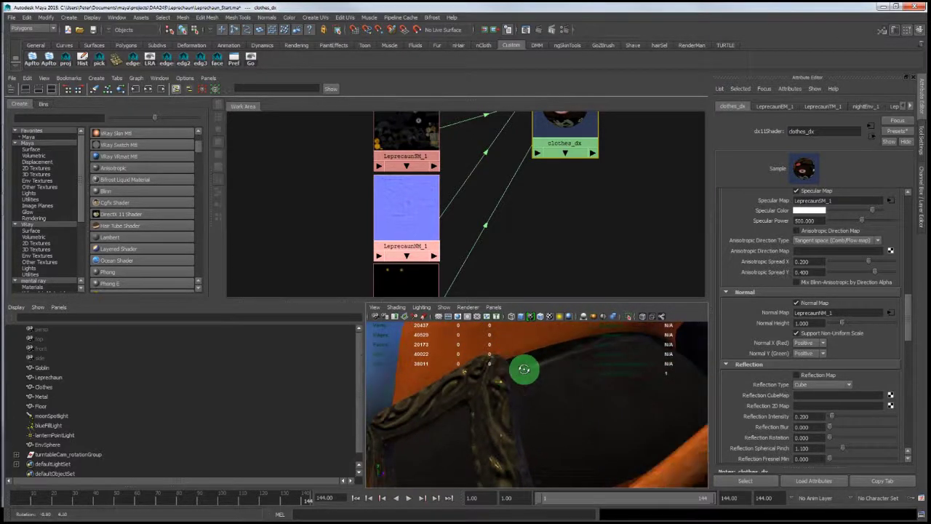
alt+right_drag(524, 370, 558, 408)
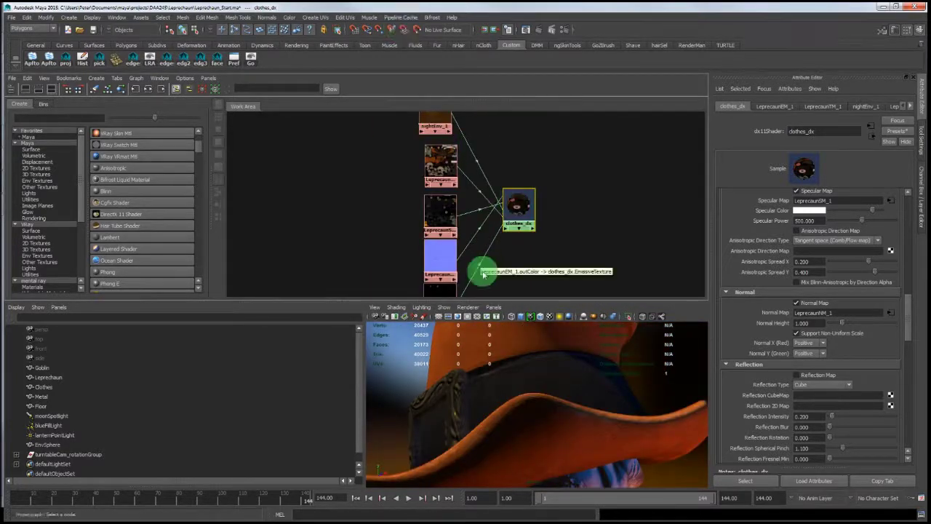
Connect nightEnv_1 to the Reflection 2D Map of clothes_dx and set the Reflection Type to 2D LatLong
mouse_move(493, 273)
alt+middle_down()
mouse_move(494, 188)
mouse_move(493, 218)
alt+middle_up()
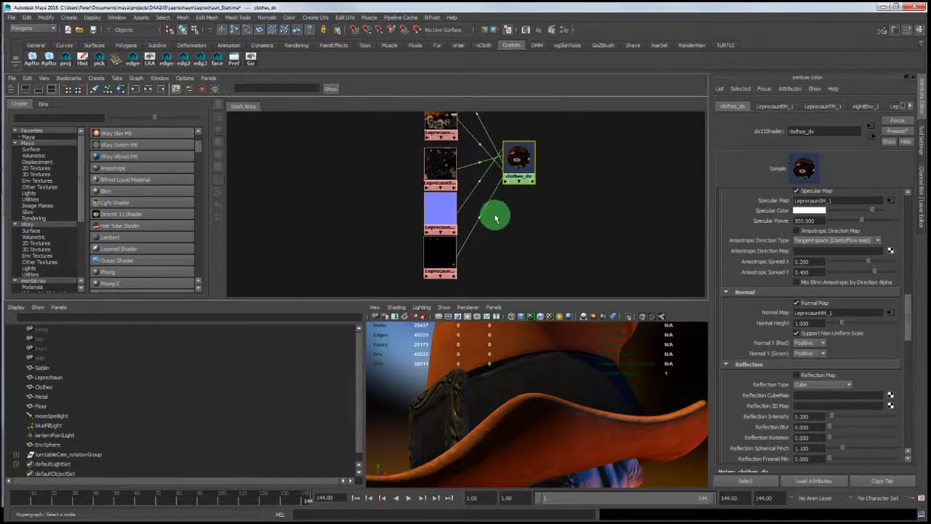
alt+right_drag(495, 216, 507, 214)
alt+middle_drag(506, 211, 501, 253)
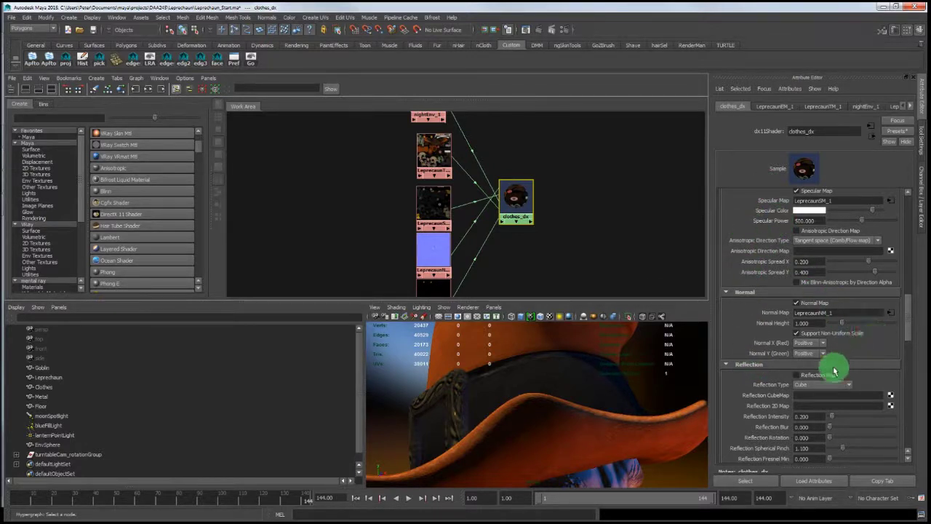
scroll(902, 314, down, 3)
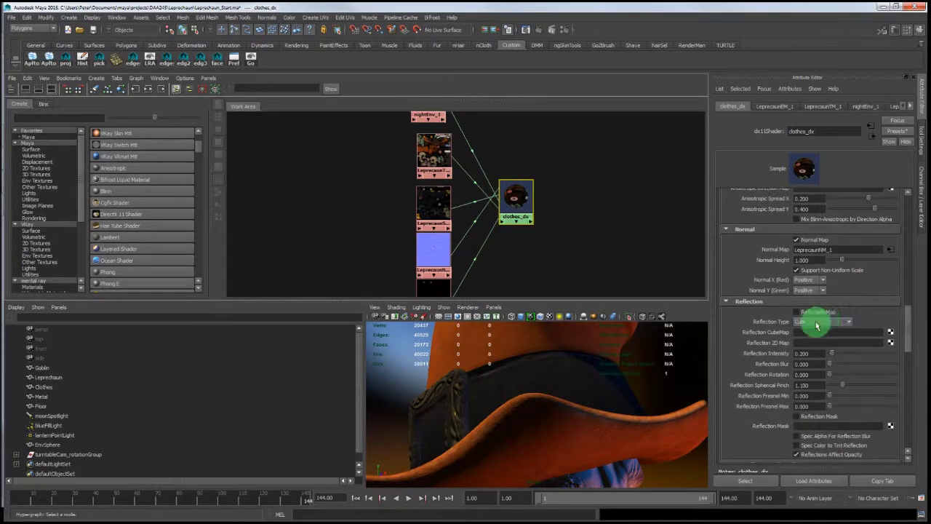
alt+middle_drag(441, 152, 437, 208)
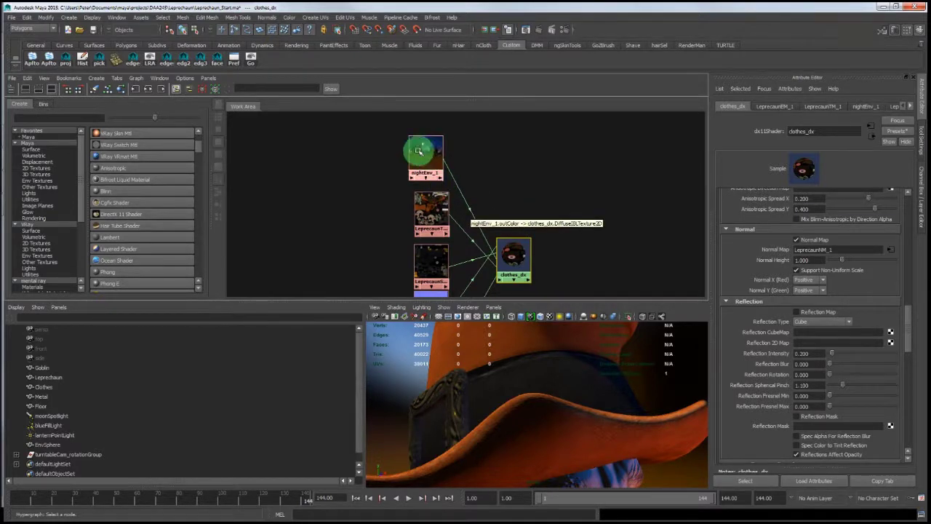
middle_drag(423, 151, 771, 343)
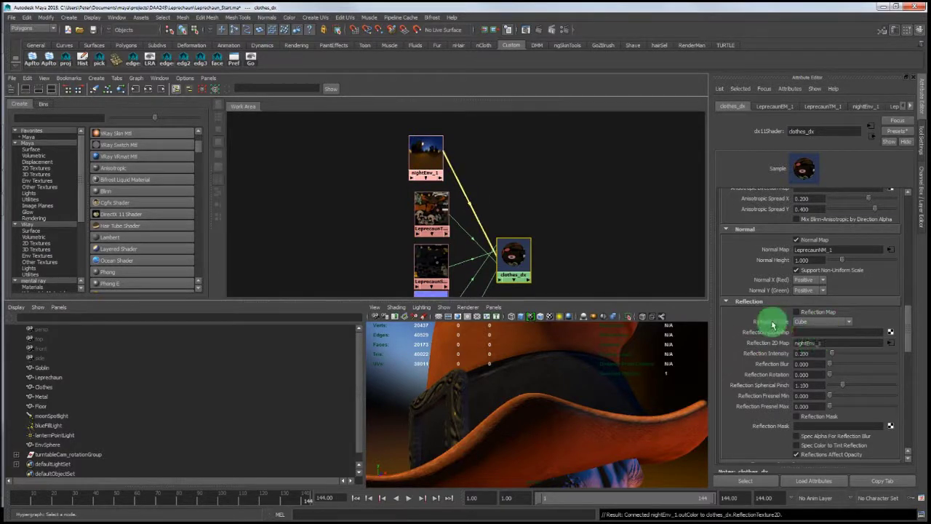
click(804, 322)
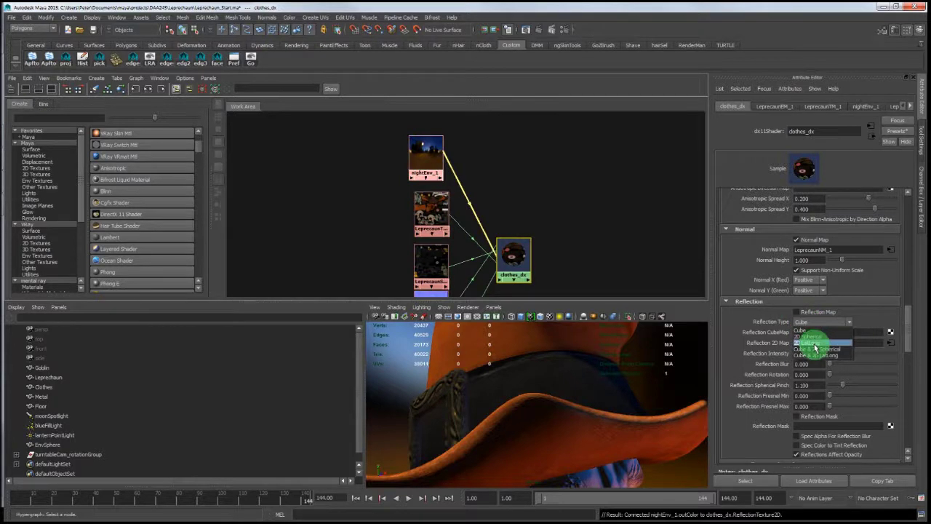
click(815, 347)
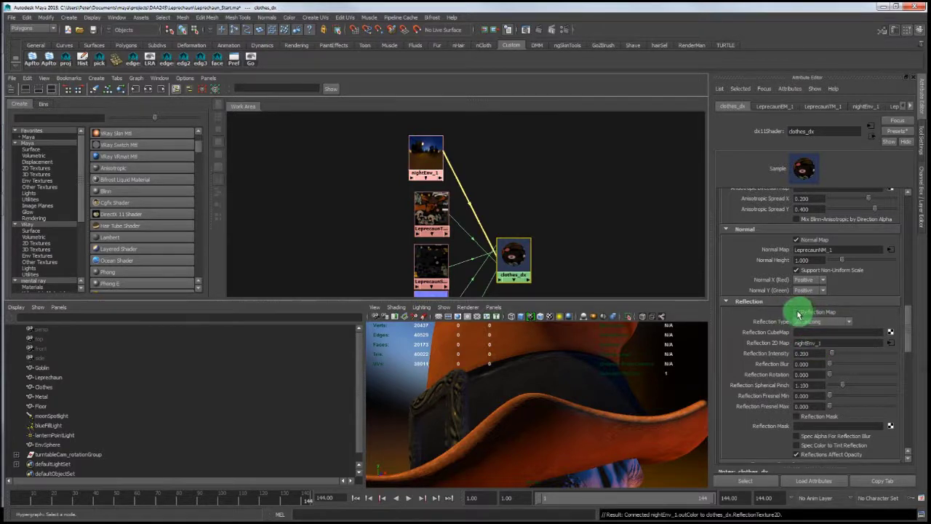
Enable the Reflection Map of clothes_dx and check the reflections on the hat and face
click(798, 312)
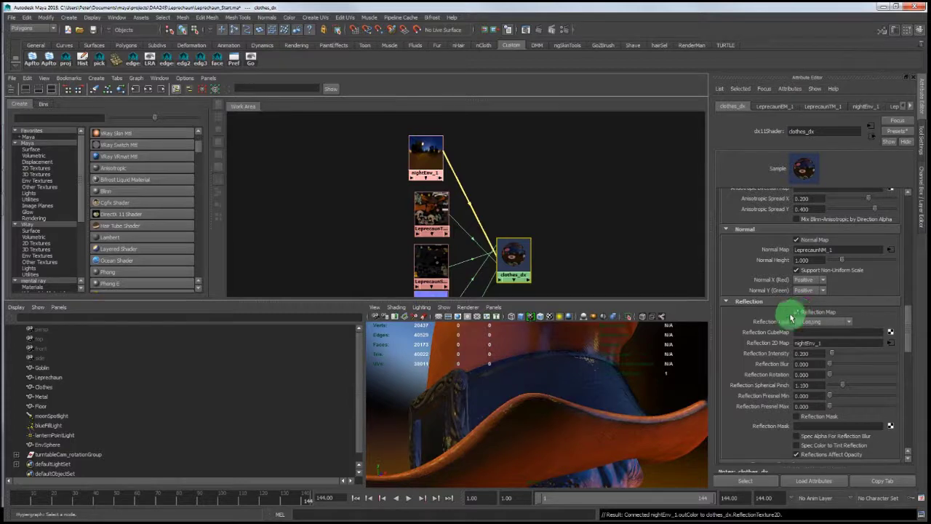
alt+drag(592, 385, 502, 368)
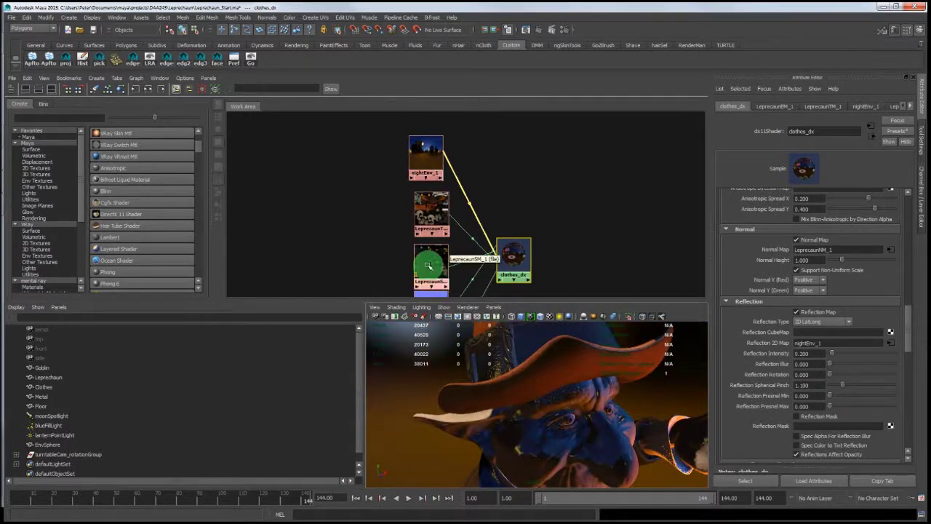
Connect the LeprecaunSM_1 texture to the Reflection Mask of clothes_dx, enable the mask, and check the masked reflections on the character
alt+right_drag(427, 266, 512, 260)
alt+middle_drag(511, 260, 533, 201)
alt+right_drag(303, 212, 441, 247)
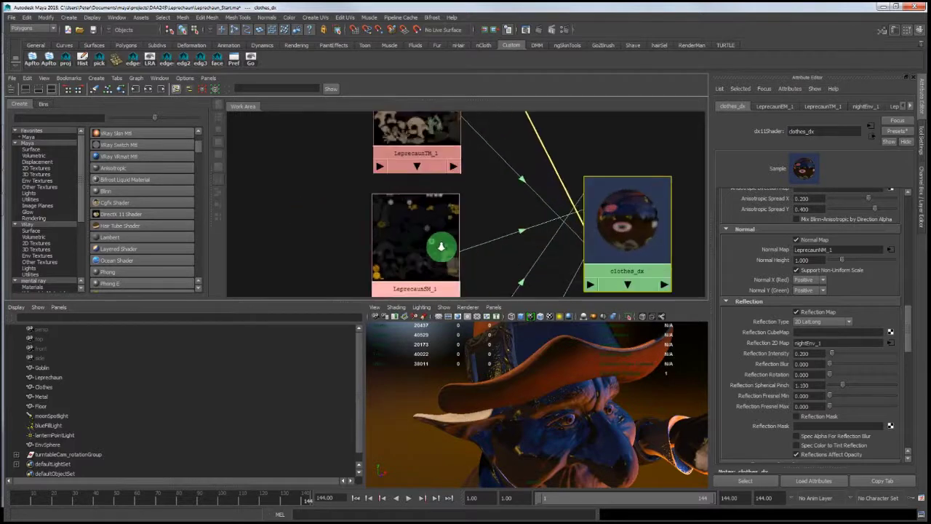
alt+middle_drag(399, 233, 412, 202)
alt+right_drag(412, 202, 343, 198)
alt+middle_drag(375, 191, 379, 280)
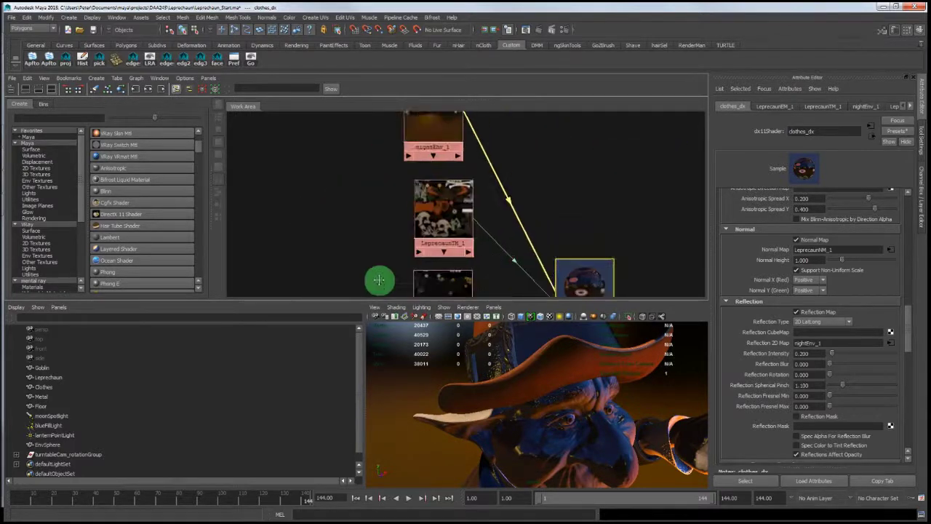
alt+right_drag(430, 238, 363, 249)
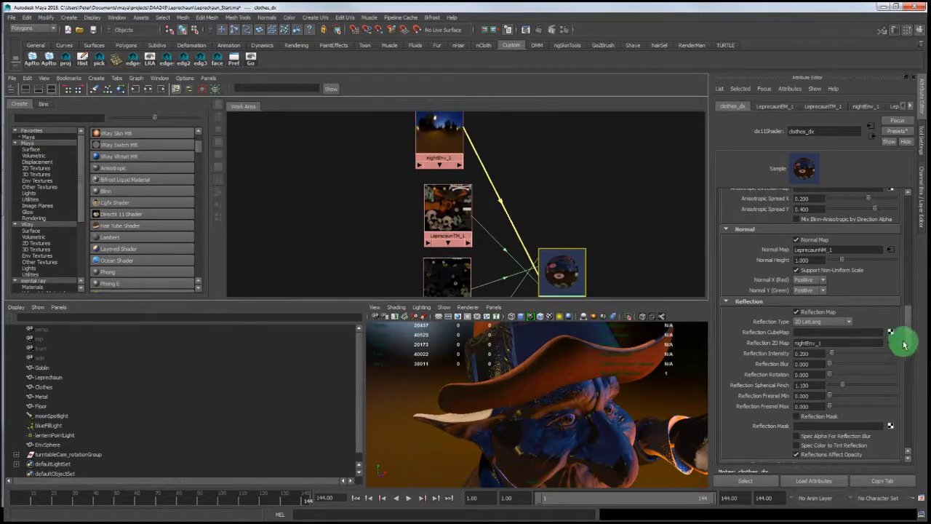
scroll(909, 333, down, 2)
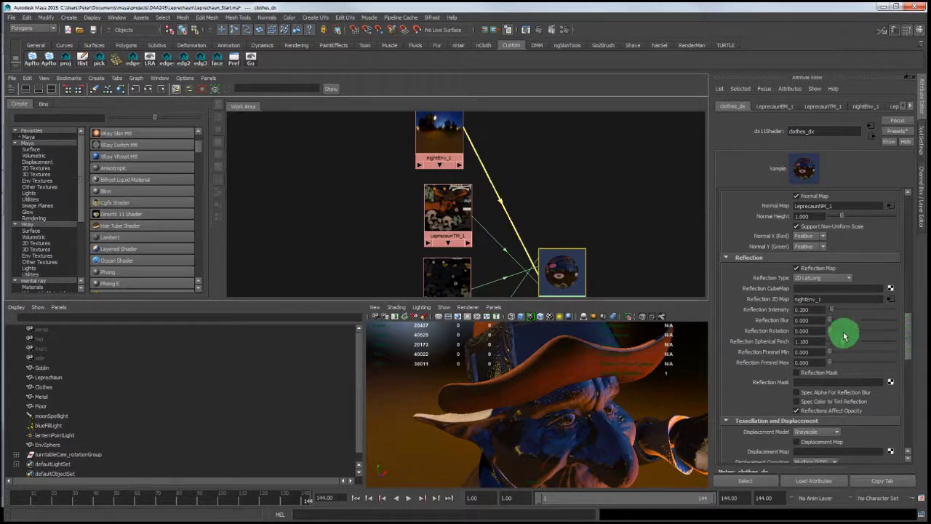
alt+middle_drag(500, 235, 504, 156)
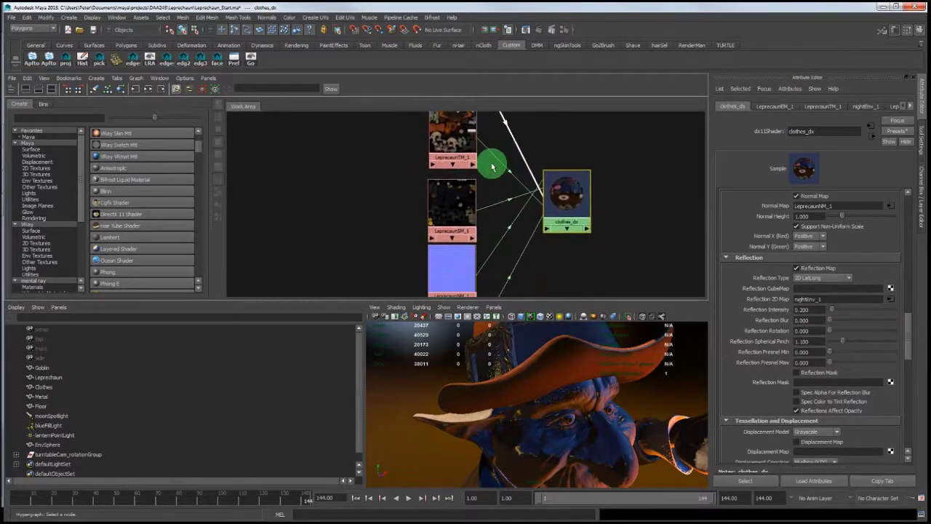
alt+right_drag(493, 164, 462, 201)
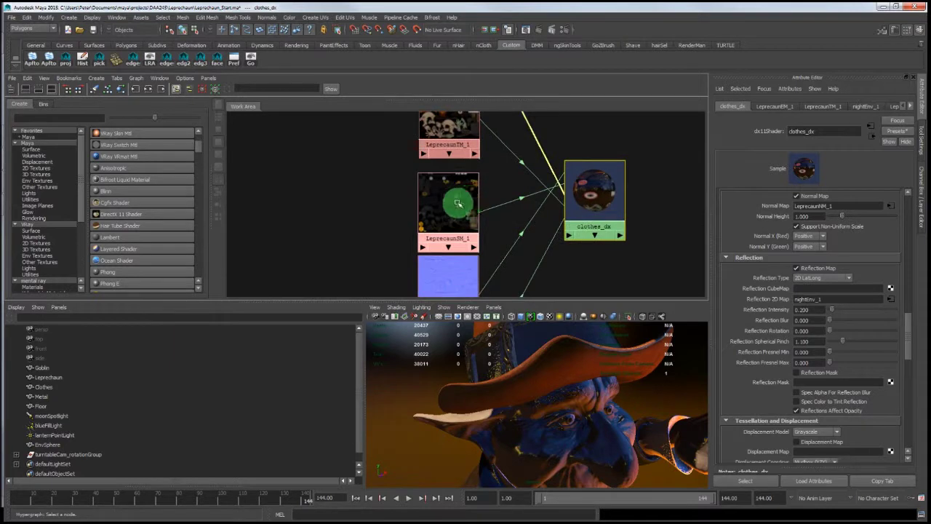
middle_drag(457, 203, 775, 380)
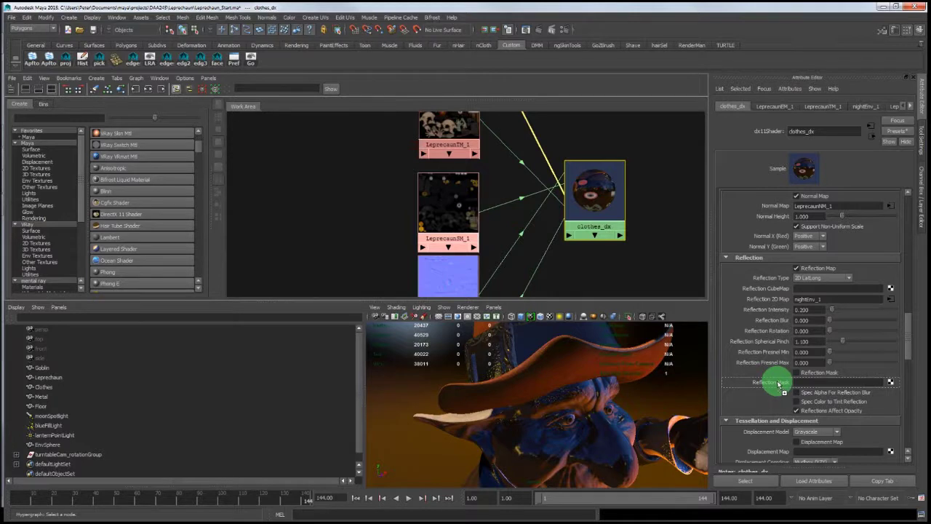
middle_drag(779, 384, 781, 384)
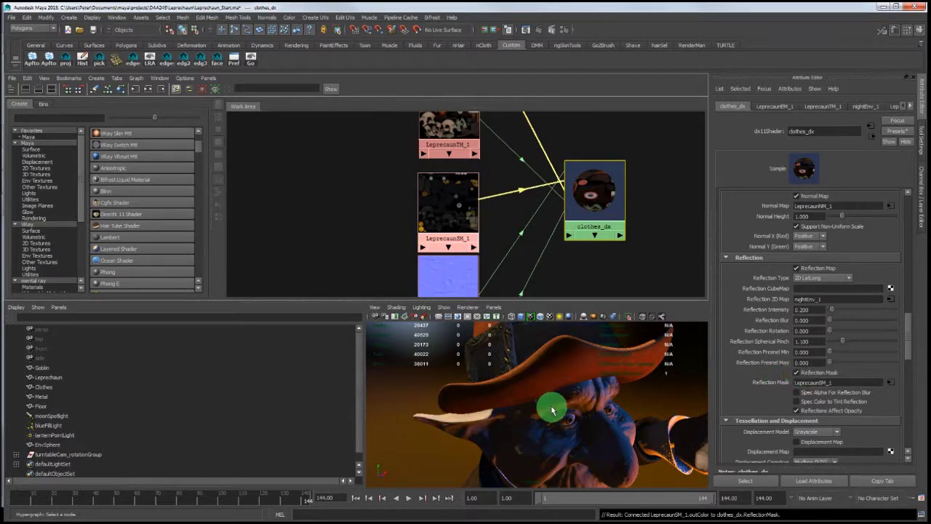
alt+drag(549, 407, 446, 395)
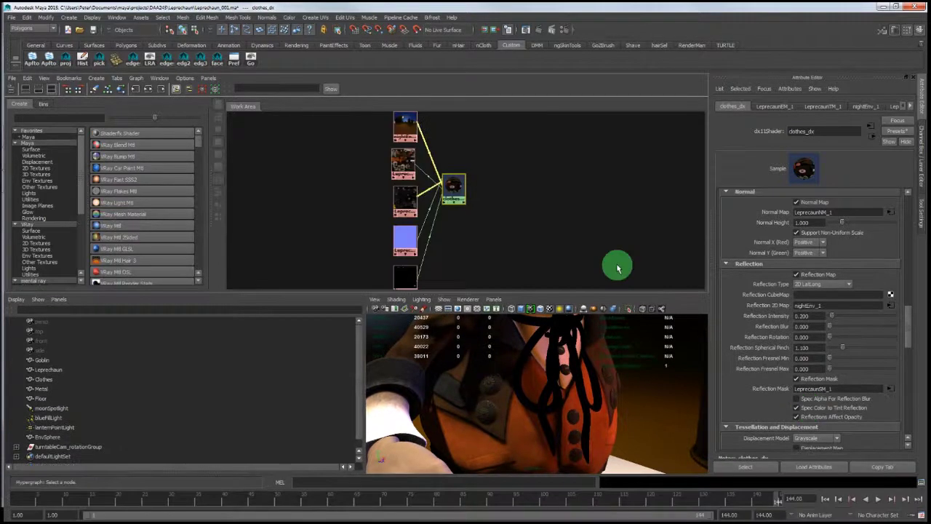
Lower the Specular Power of clothes_dx to about 15 and inspect the highlights on the coat buttons
click(595, 391)
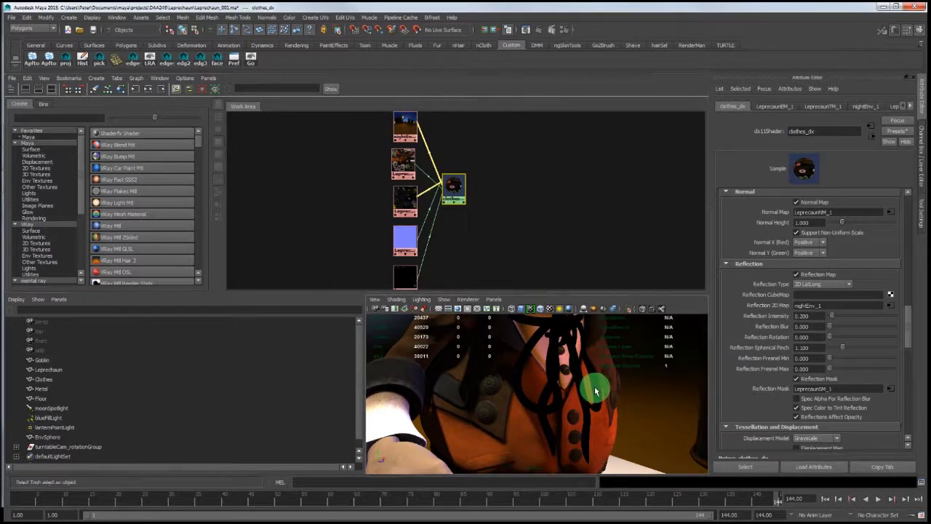
alt+drag(595, 392, 553, 392)
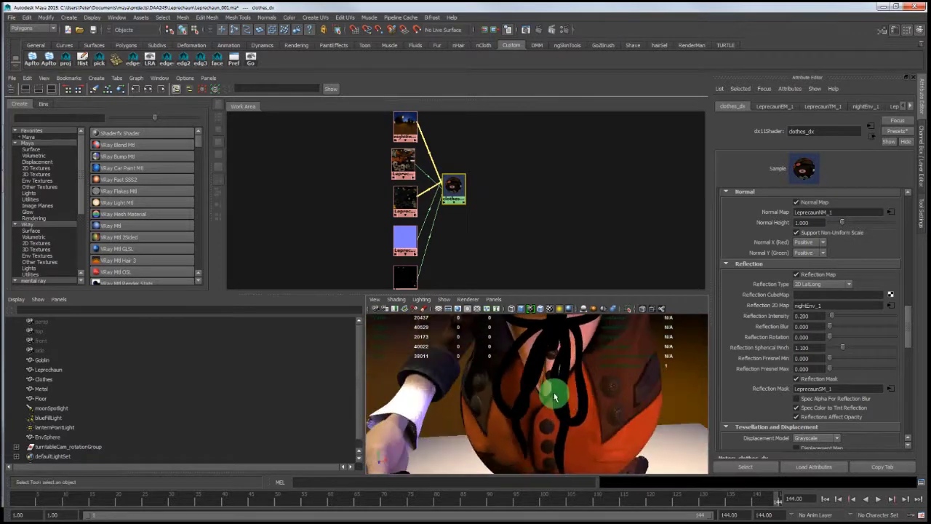
drag(907, 323, 917, 289)
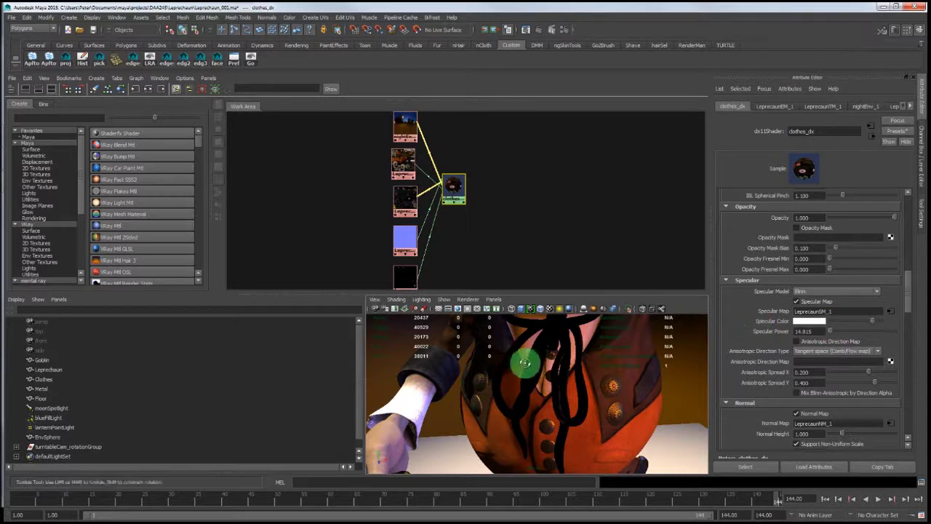
alt+drag(524, 362, 565, 350)
alt+right_drag(565, 351, 582, 355)
mouse_move(582, 355)
alt+mouse_down()
mouse_move(530, 366)
mouse_move(578, 371)
alt+mouse_up()
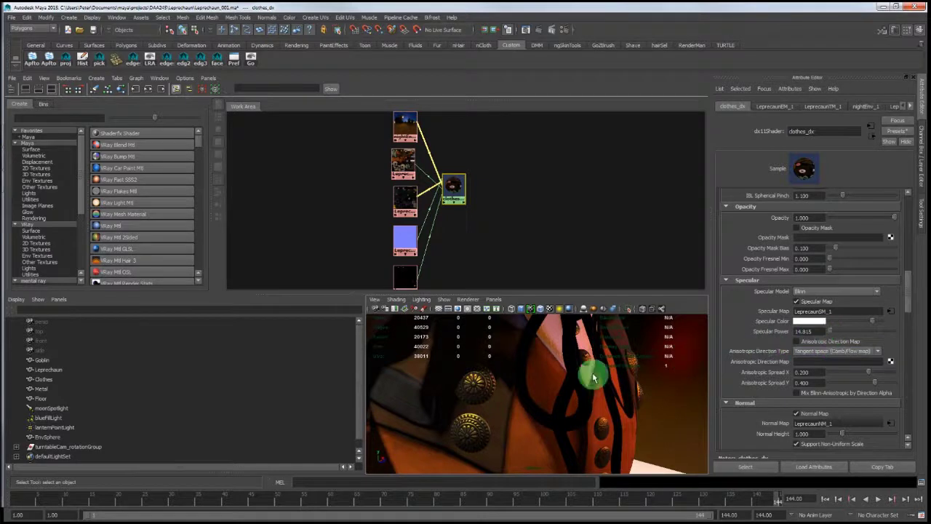
mouse_move(470, 390)
alt+mouse_down()
mouse_move(447, 366)
mouse_move(453, 388)
mouse_move(480, 386)
alt+mouse_up()
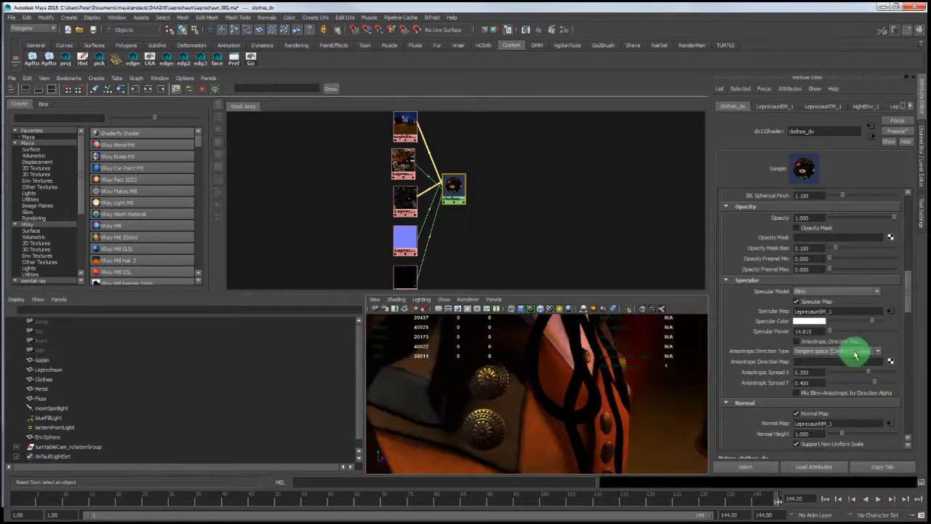
Try Specular Power values of 0 and about 22 on clothes_dx, comparing the coat buttons' highlights
mouse_move(840, 335)
mouse_down()
mouse_move(821, 328)
mouse_move(828, 335)
mouse_up()
alt+drag(603, 378, 574, 388)
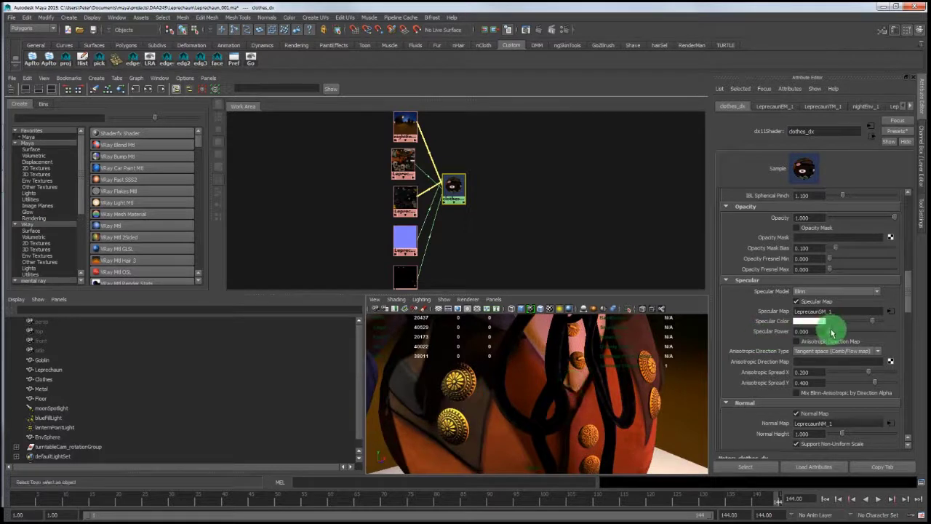
mouse_move(832, 332)
mouse_down()
mouse_move(881, 339)
mouse_move(834, 342)
mouse_up()
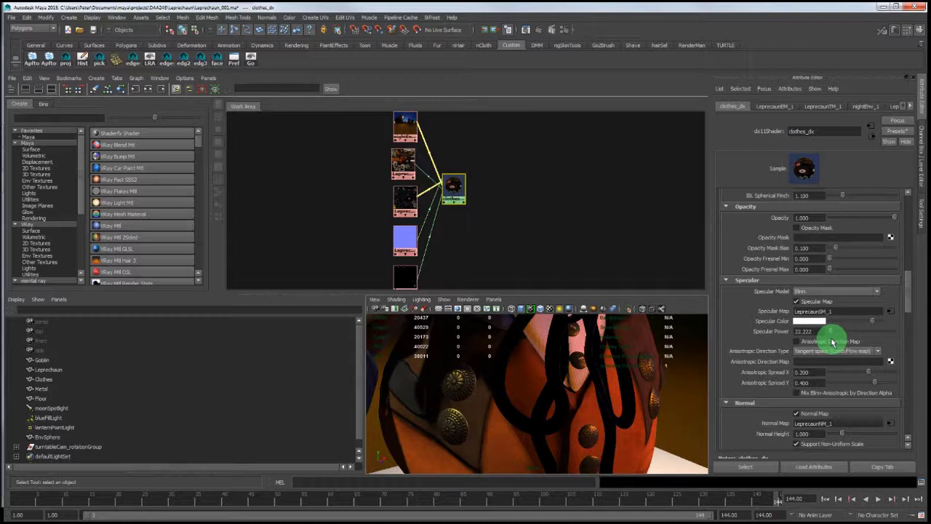
alt+drag(575, 352, 694, 340)
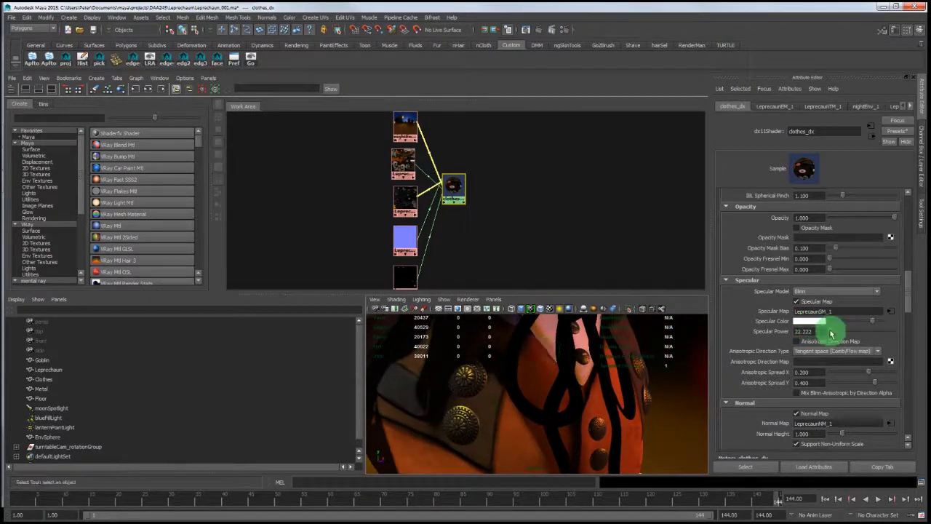
Reduce the Specular Power of clothes_dx to about 7.4 and compare the coat buttons' highlights
drag(833, 331, 831, 333)
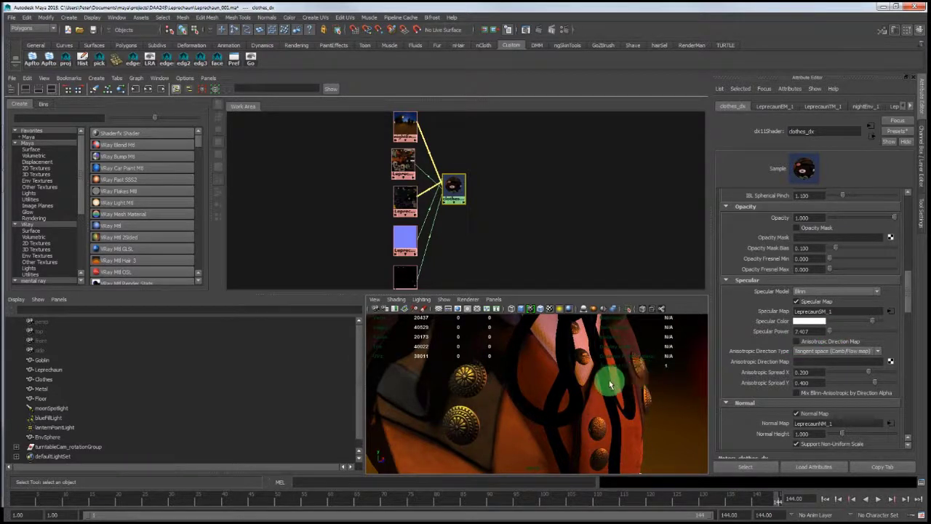
alt+drag(607, 380, 624, 391)
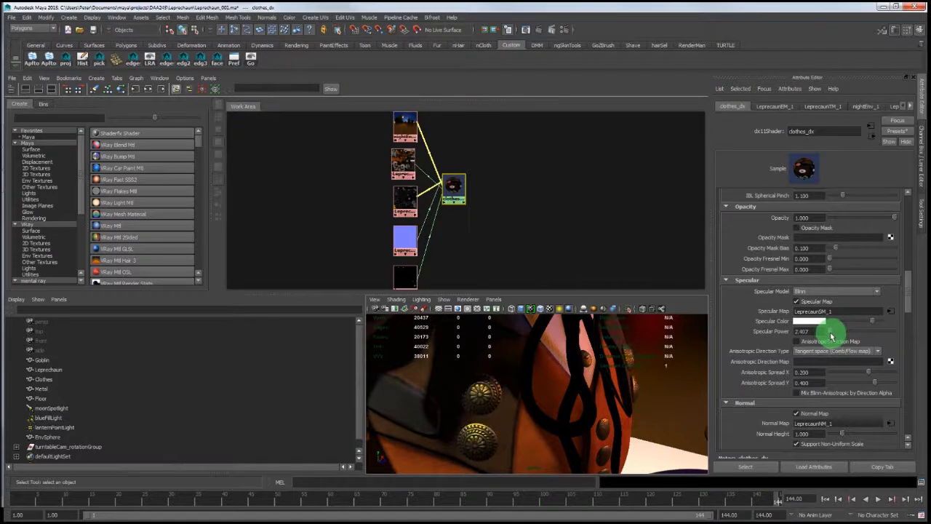
drag(831, 336, 832, 336)
drag(832, 335, 832, 336)
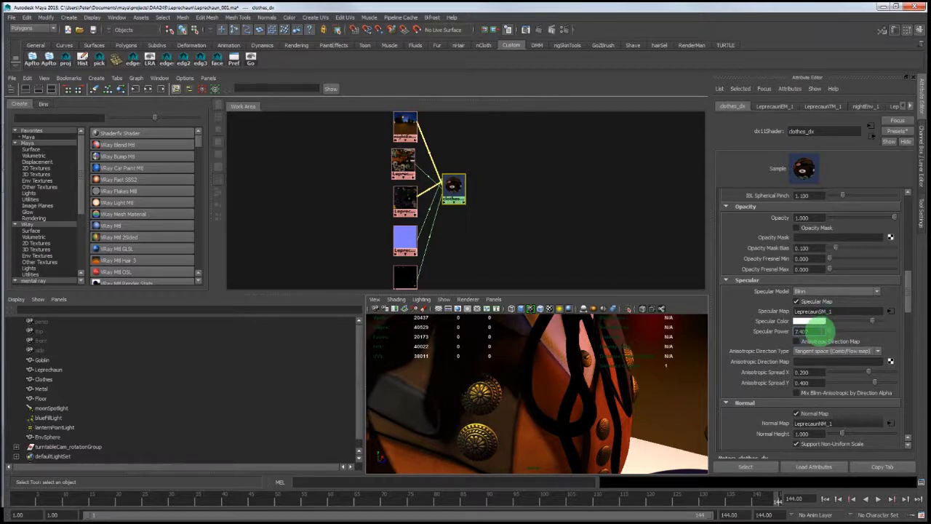
Set the Specular Power of clothes_dx to 10 and inspect the coat buttons from several angles
drag(822, 331, 652, 332)
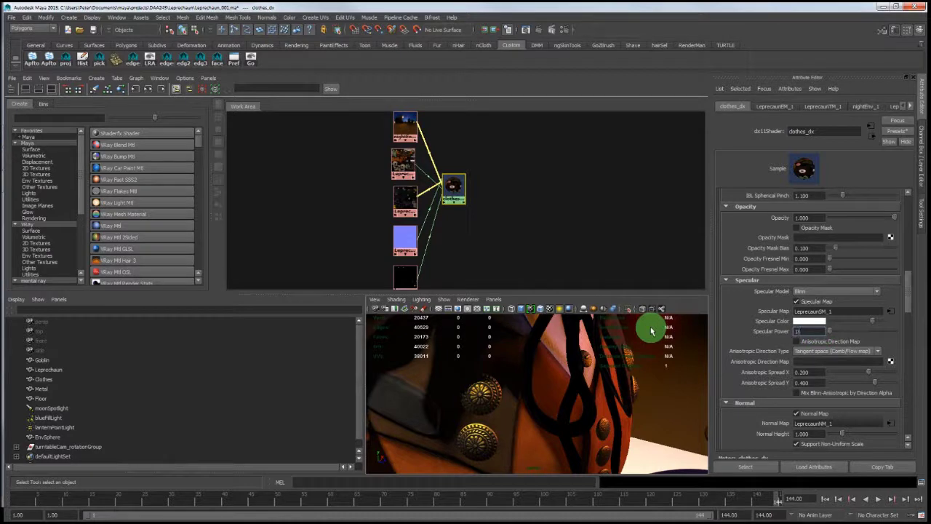
key(Return)
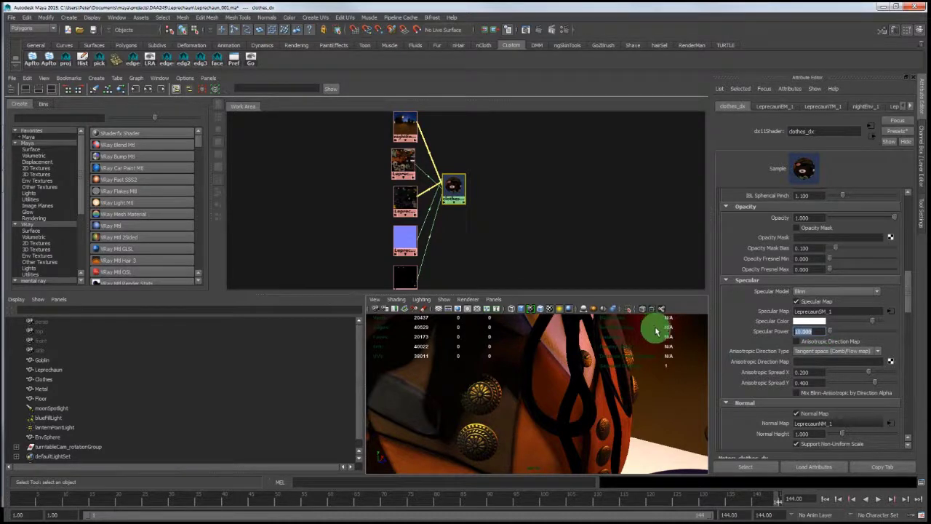
alt+drag(584, 400, 563, 405)
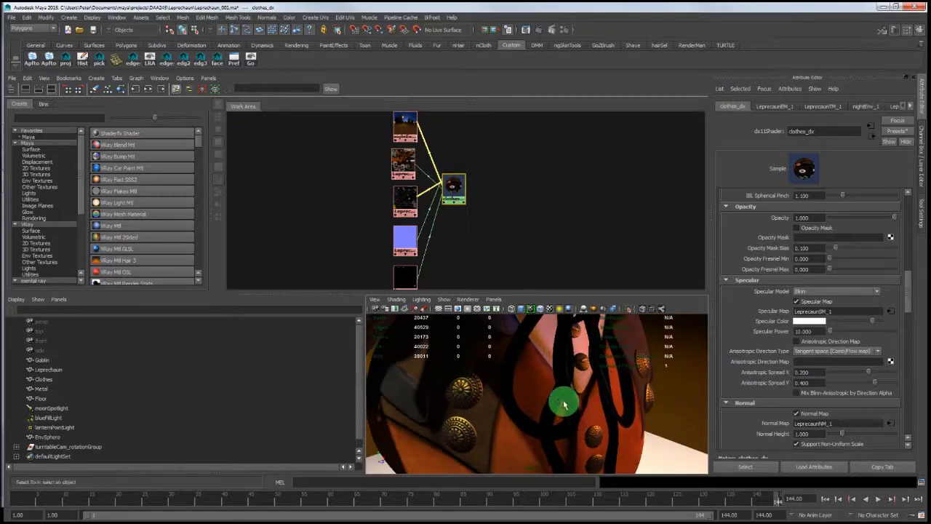
alt+middle_drag(564, 404, 560, 390)
alt+right_drag(559, 391, 542, 387)
mouse_move(542, 387)
alt+mouse_down()
mouse_move(427, 387)
mouse_move(530, 383)
mouse_move(536, 393)
mouse_move(532, 381)
alt+mouse_up()
alt+middle_drag(531, 381, 555, 375)
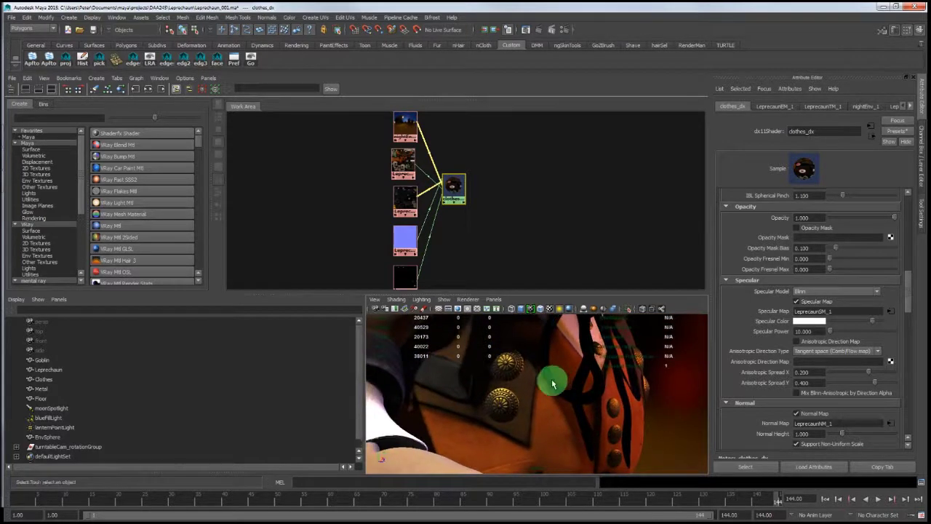
alt+drag(553, 383, 568, 383)
alt+middle_drag(567, 383, 533, 402)
alt+drag(541, 406, 505, 407)
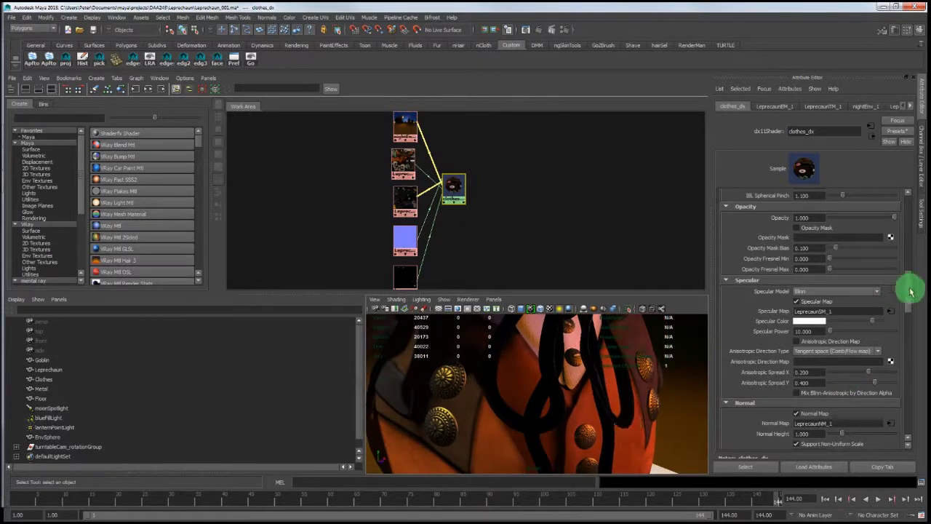
Set the Reflection Intensity of clothes_dx to 1
scroll(910, 295, down, 2)
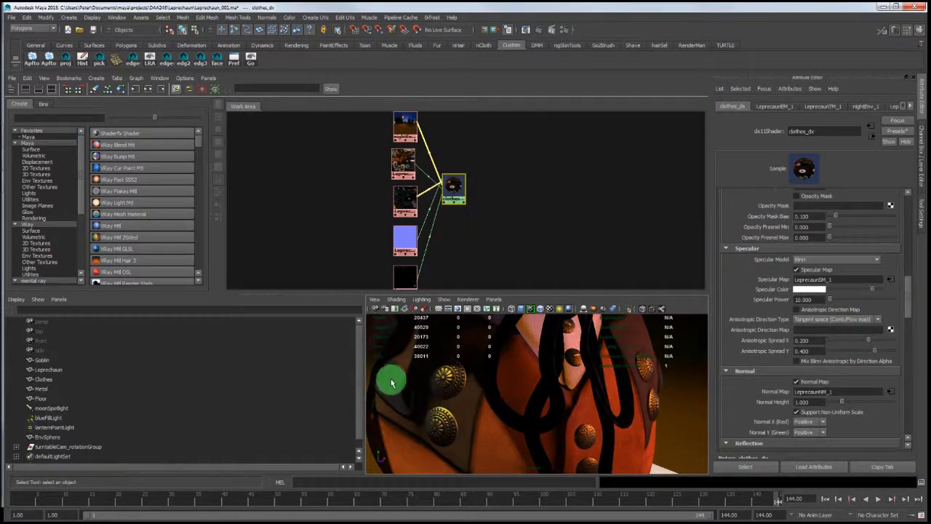
scroll(911, 295, down, 1)
scroll(910, 295, down, 10)
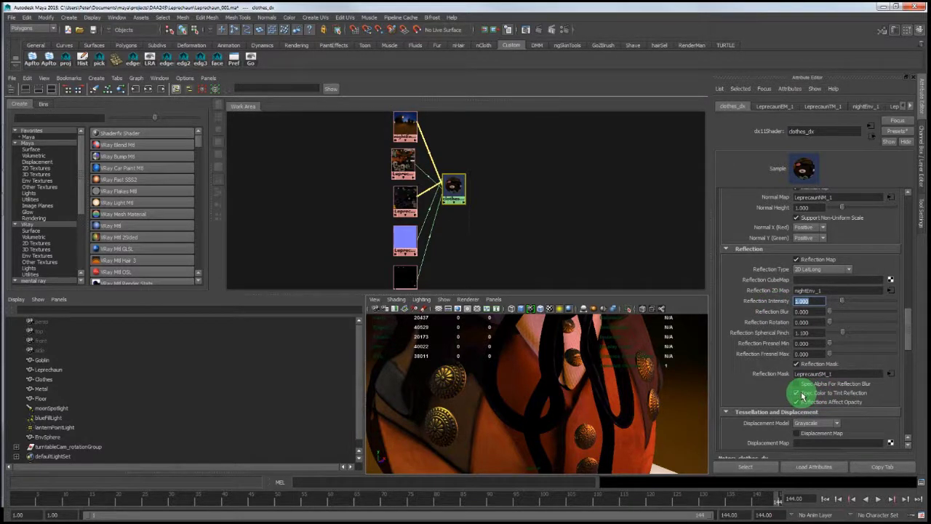
Compare the coat buttons' reflections with Spec Color to Tint Reflection off and on, leaving the option enabled
click(801, 393)
click(802, 394)
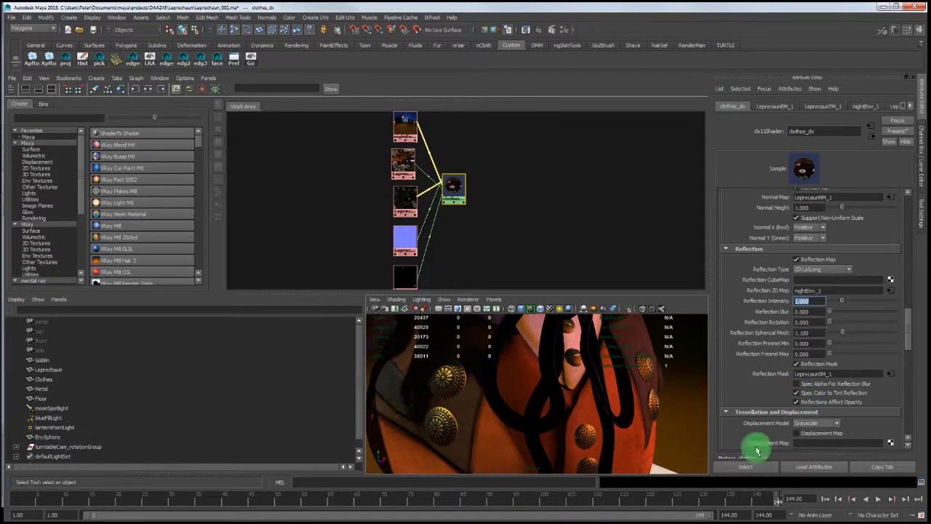
click(826, 394)
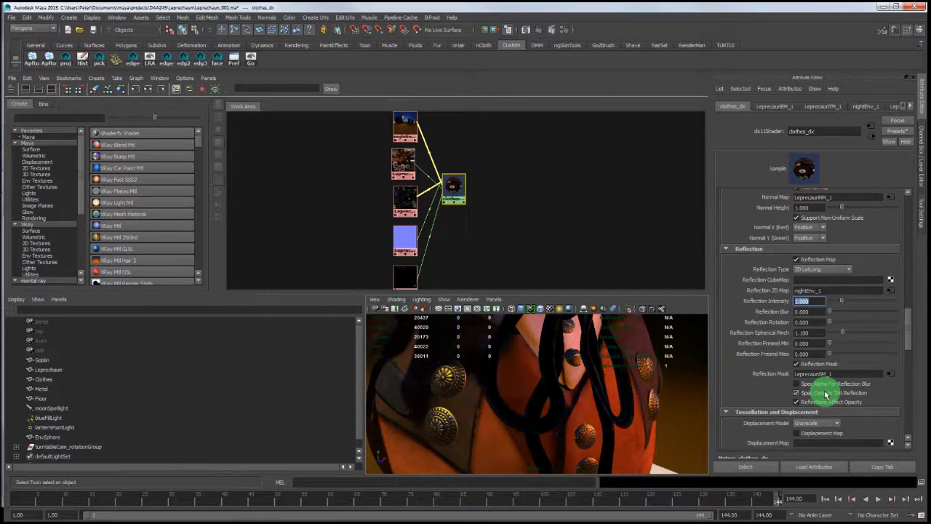
click(826, 394)
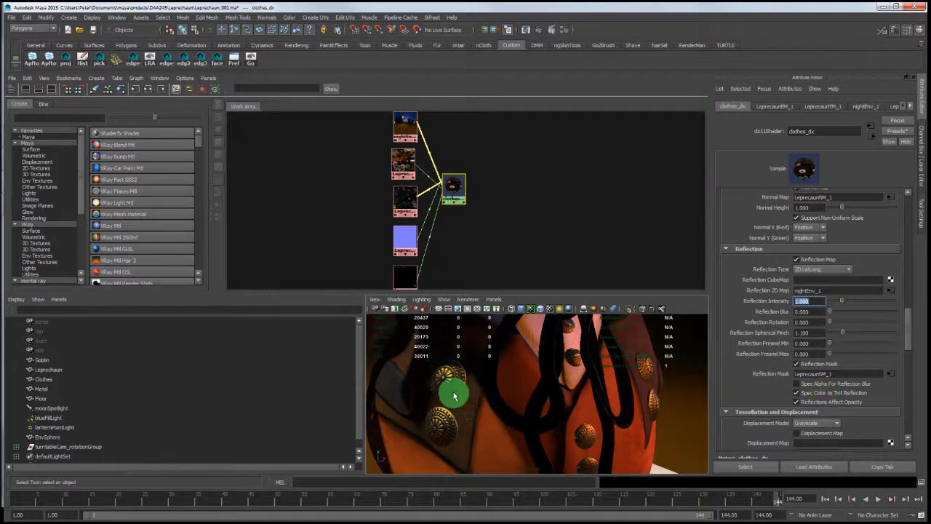
alt+drag(426, 393, 446, 375)
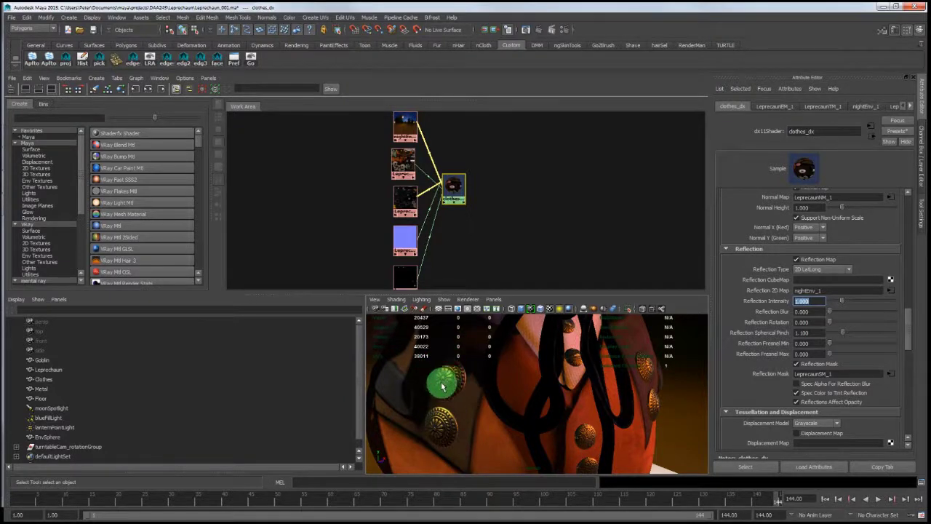